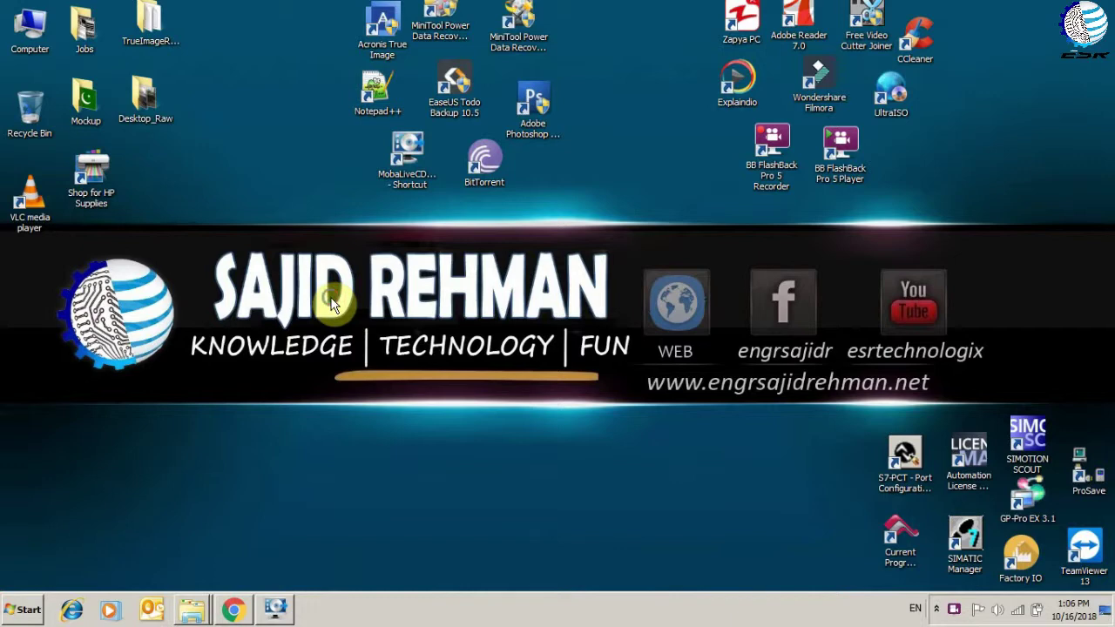
# Step: Refresh the desktop icons twice and check the MobaLiveCD shortcut's full name
pyautogui.rightClick(331, 300)
pyautogui.click(379, 332)
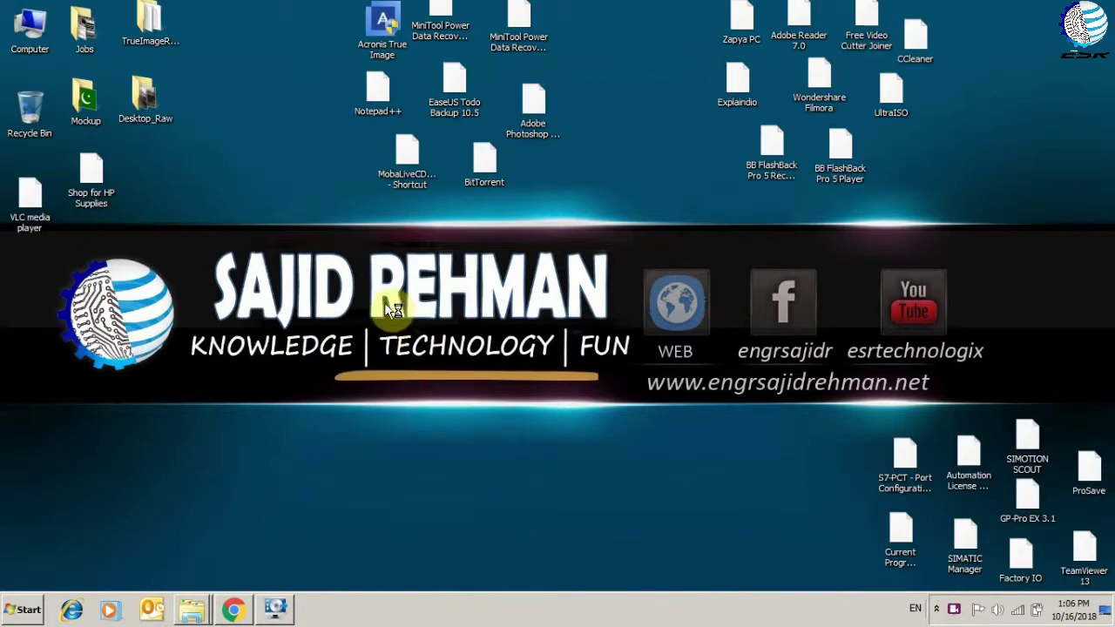
pyautogui.rightClick(412, 219)
pyautogui.click(454, 251)
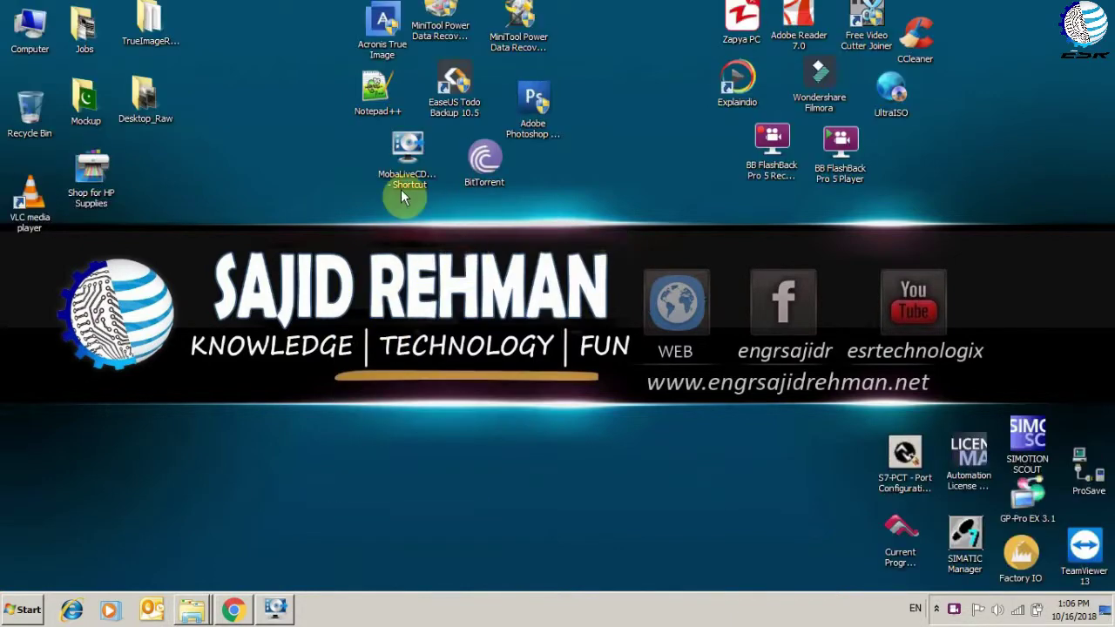
pyautogui.click(402, 193)
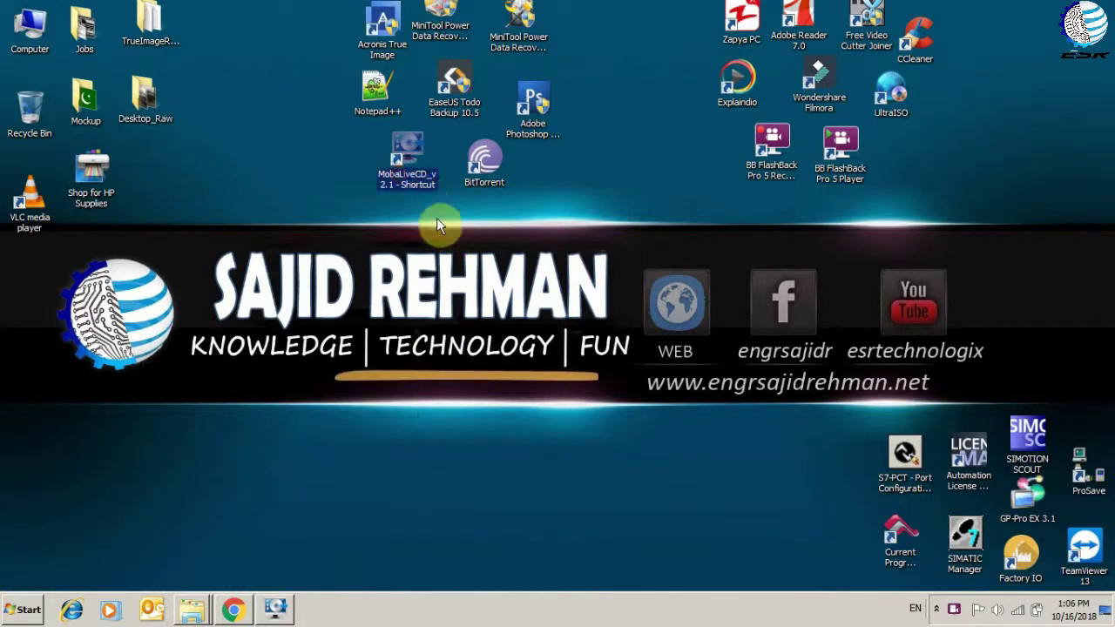
pyautogui.click(516, 232)
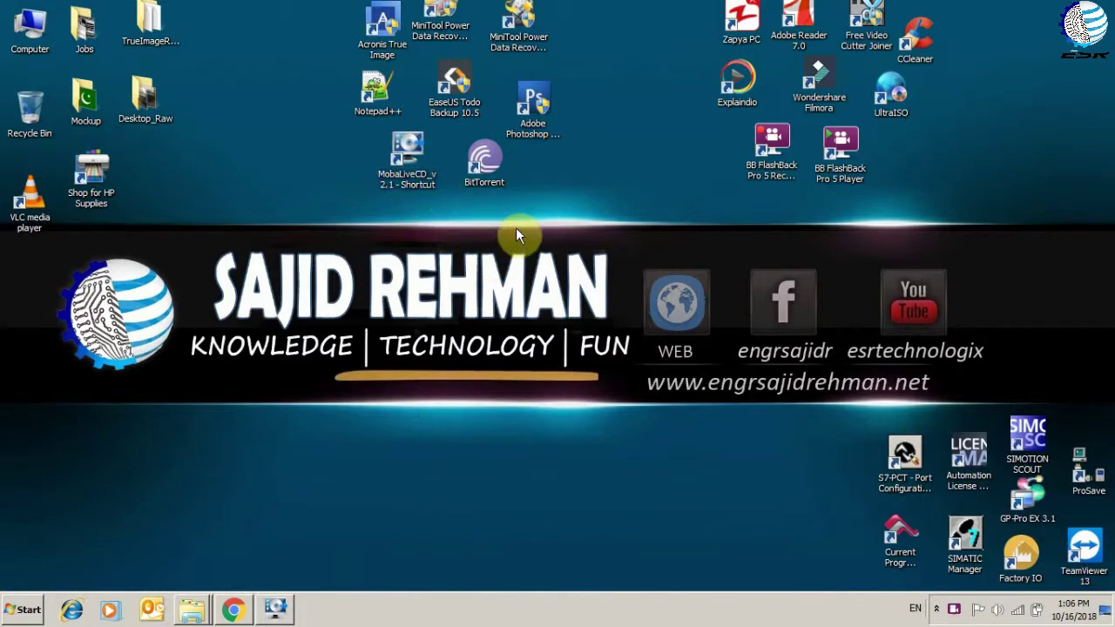
# Step: Refresh the desktop once more, then restore the minimized Chrome window
pyautogui.rightClick(450, 220)
pyautogui.click(491, 257)
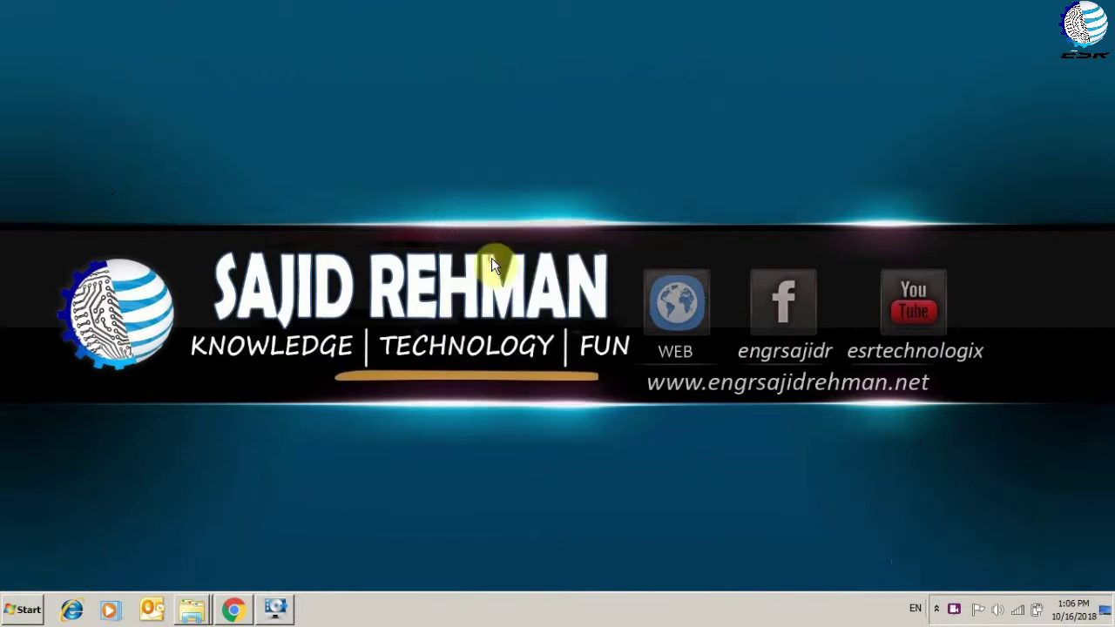
pyautogui.click(411, 165)
pyautogui.click(445, 223)
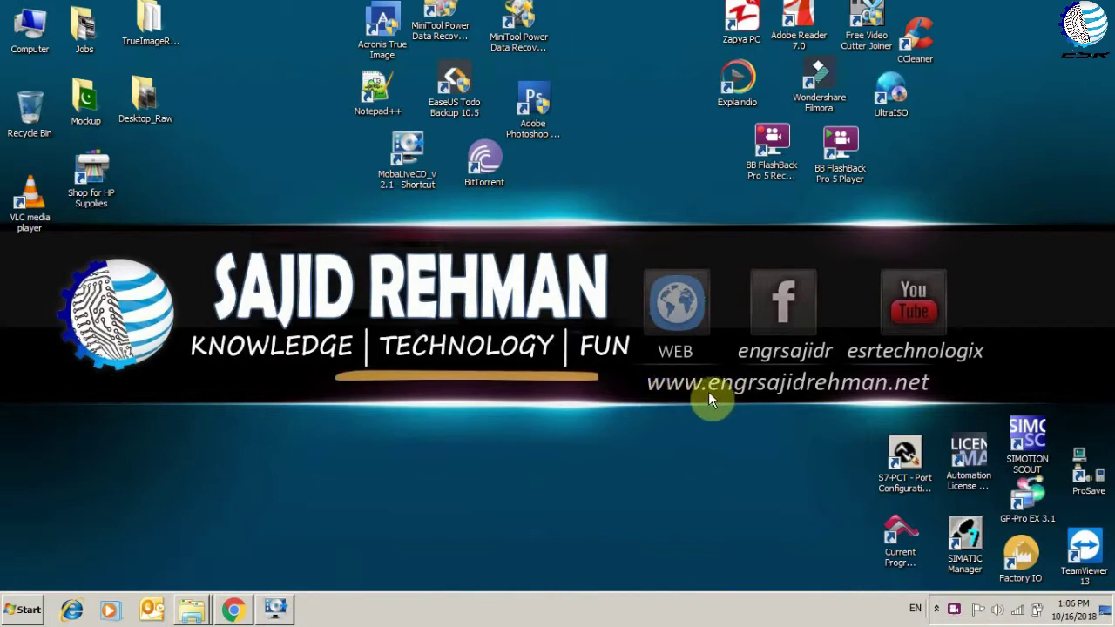
pyautogui.click(233, 610)
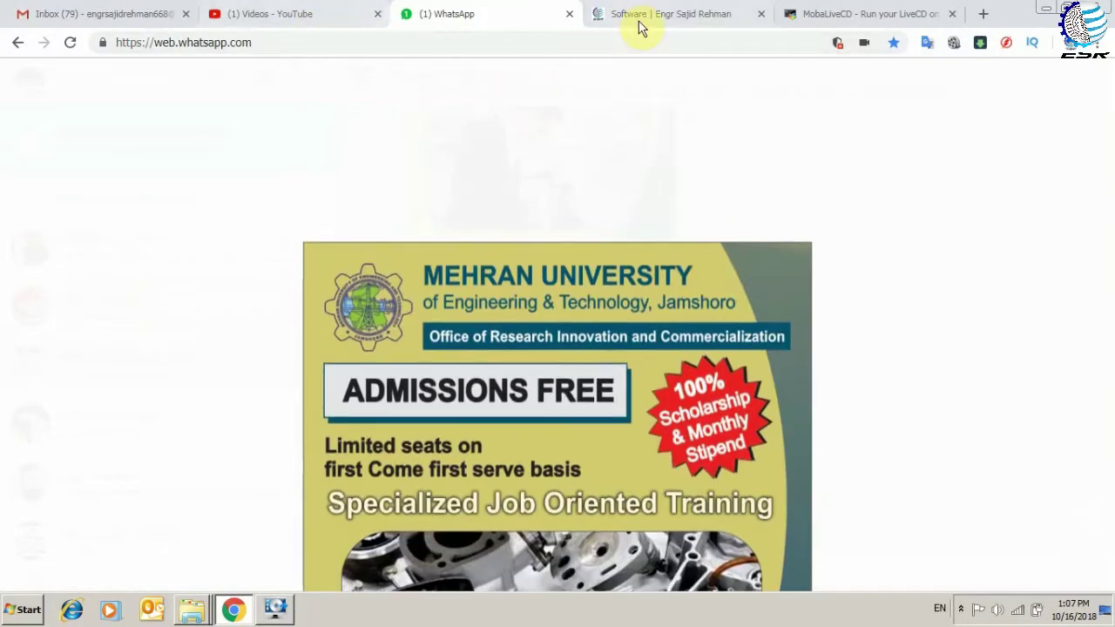
# Step: Show the 'Software | Engr Sajid Rehman' page and scroll through its posts, returning to the top
pyautogui.click(641, 16)
pyautogui.scroll(-3, 538, 255)
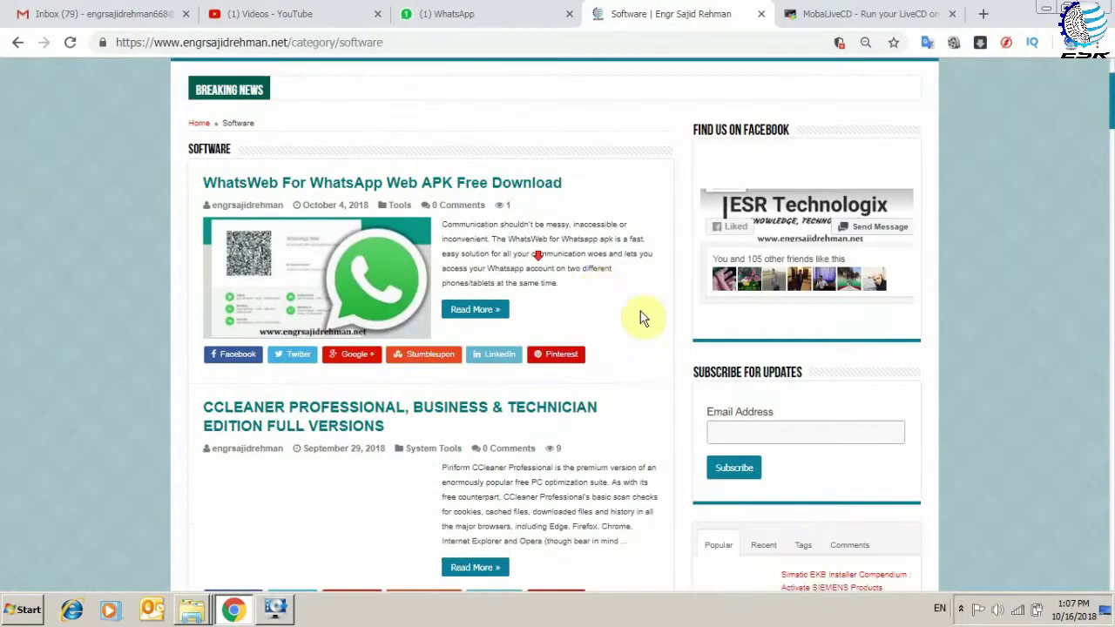
pyautogui.scroll(-3, 623, 315)
pyautogui.scroll(-4, 608, 296)
pyautogui.scroll(-3, 601, 281)
pyautogui.scroll(-3, 531, 274)
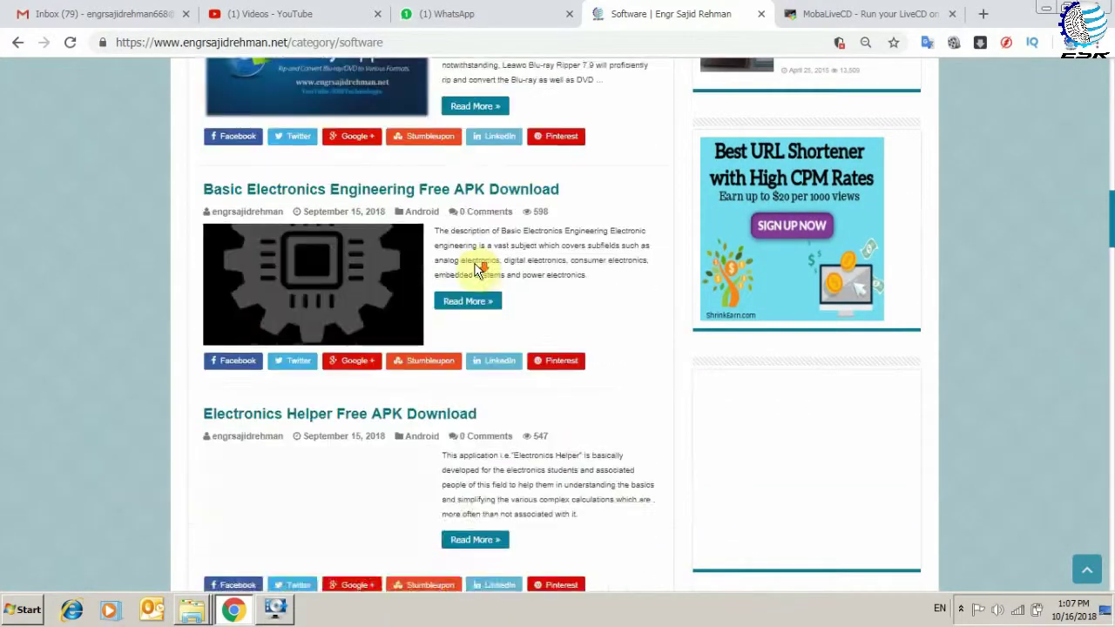
pyautogui.scroll(-2, 409, 249)
pyautogui.scroll(-3, 336, 227)
pyautogui.scroll(-3, 337, 228)
pyautogui.scroll(-1, 547, 293)
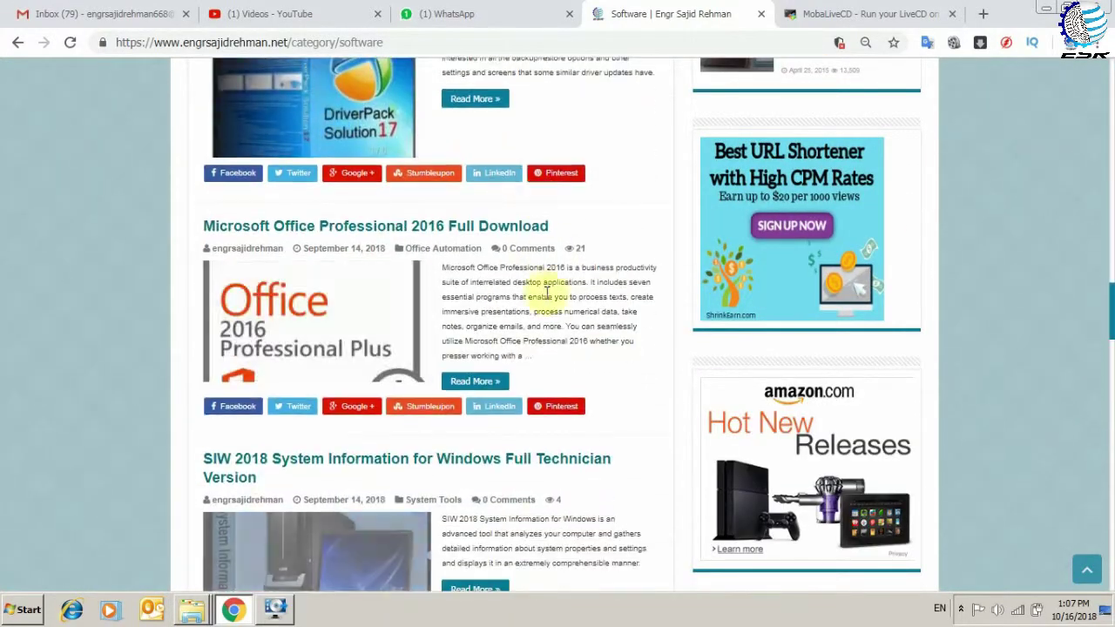
pyautogui.scroll(1, 617, 294)
pyautogui.scroll(-3, 615, 296)
pyautogui.scroll(-4, 616, 300)
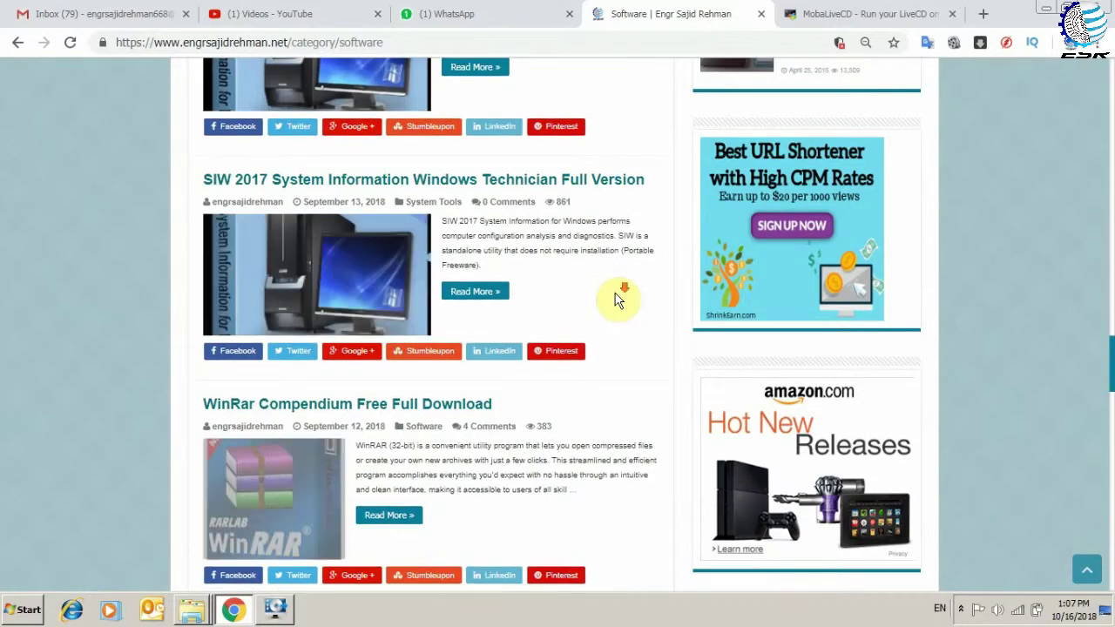
pyautogui.scroll(-4, 617, 300)
pyautogui.scroll(-3, 617, 299)
pyautogui.scroll(3, 616, 300)
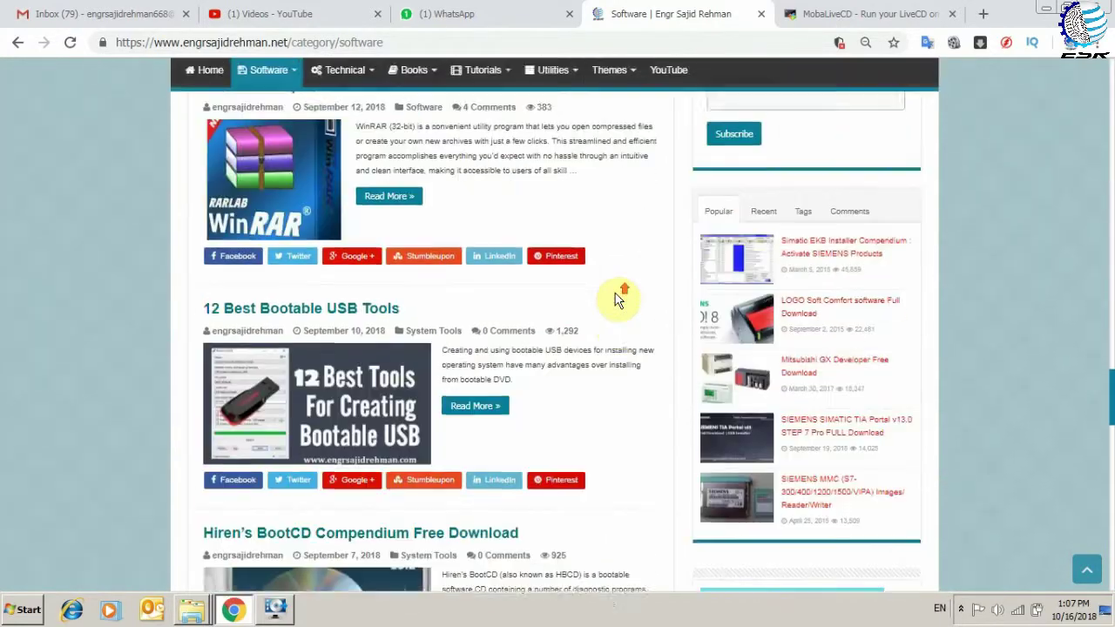
pyautogui.scroll(4, 617, 299)
pyautogui.scroll(4, 617, 299)
pyautogui.scroll(4, 616, 300)
pyautogui.scroll(5, 617, 300)
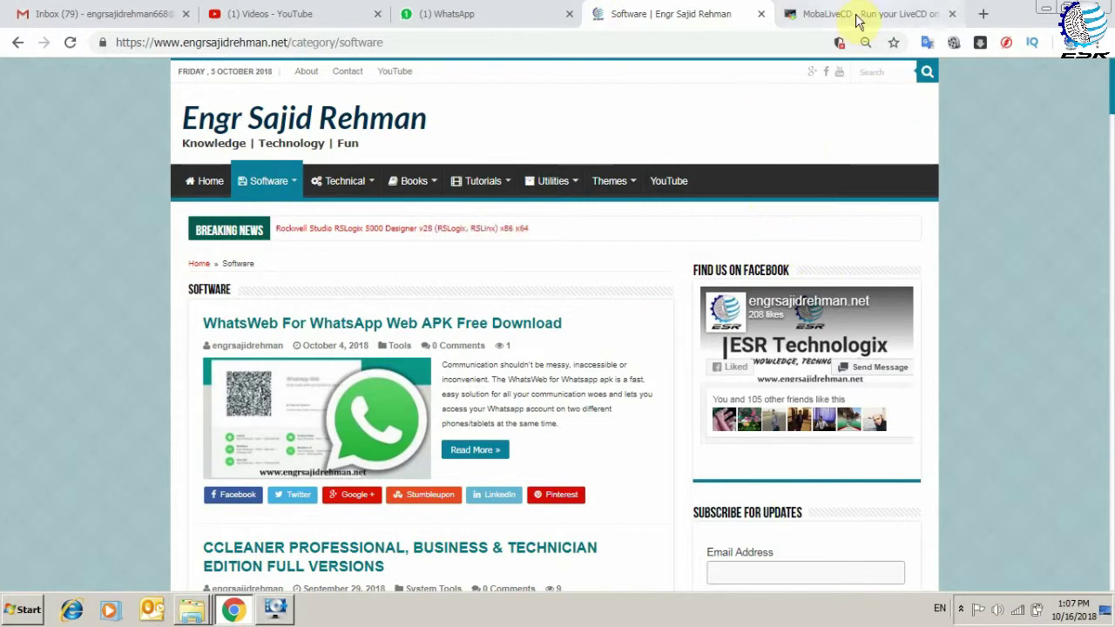
# Step: Show the Mobatek labs MobaLiveCD page and look over its Welcome heading and download button
pyautogui.click(932, 14)
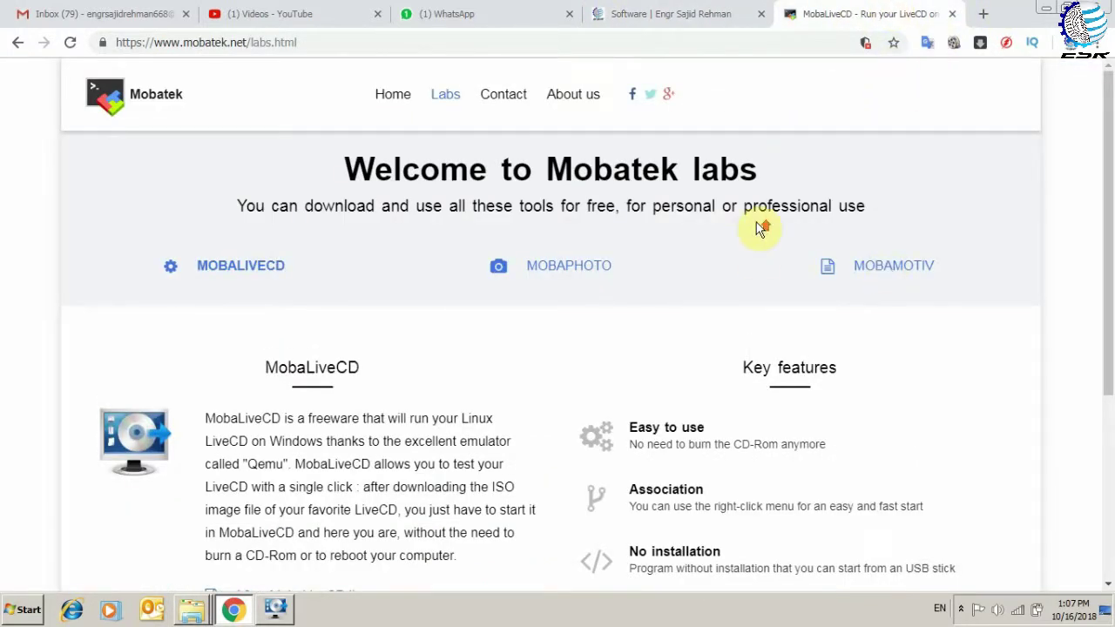
pyautogui.moveTo(345, 169); pyautogui.dragTo(770, 177)
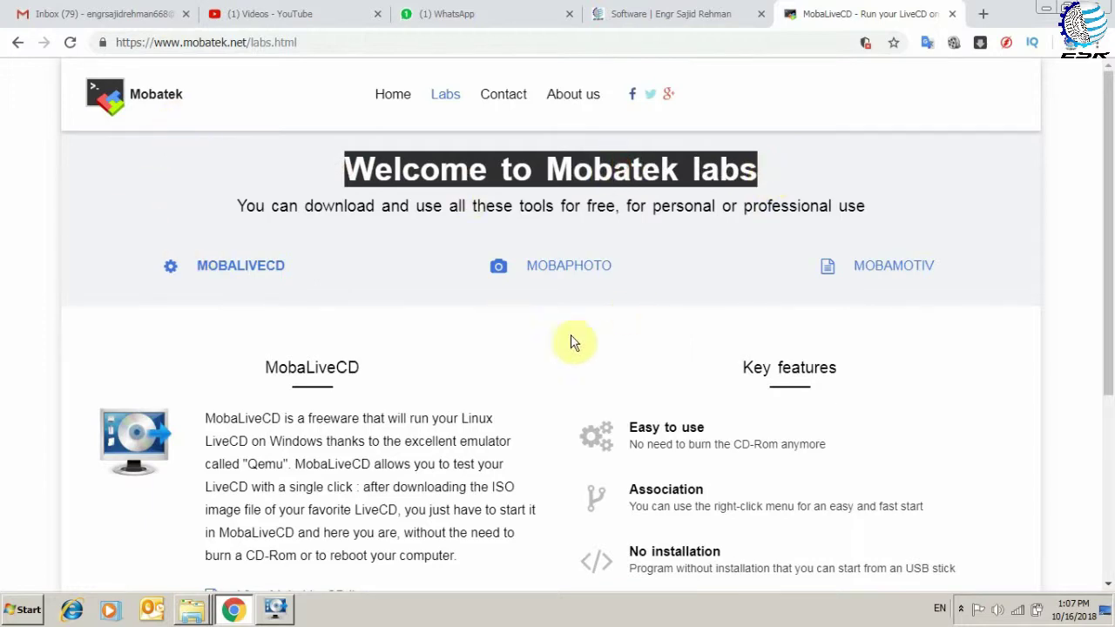
pyautogui.scroll(-1, 523, 391)
pyautogui.scroll(-2, 533, 373)
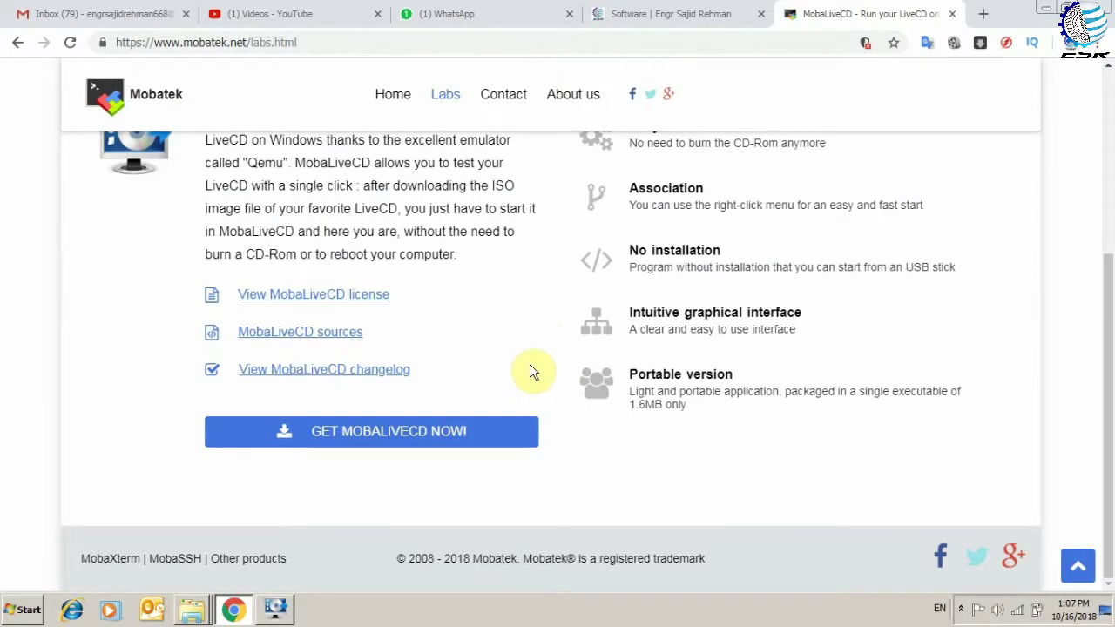
pyautogui.scroll(3, 532, 370)
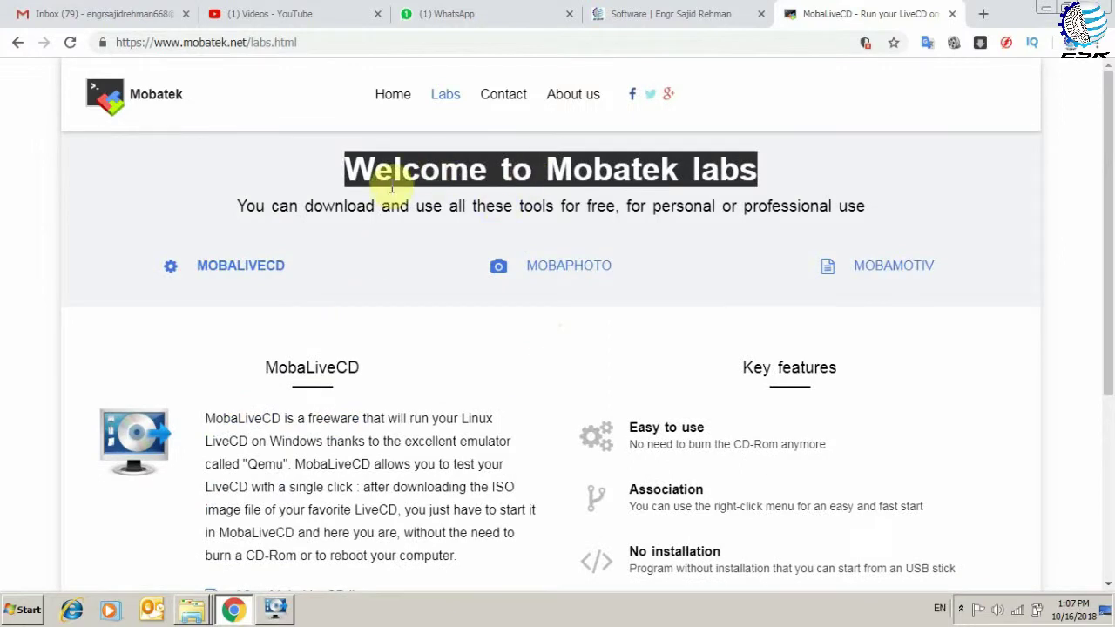
pyautogui.click(423, 168)
# Step: Highlight the mobatek domain in the address bar, then minimize Chrome to the desktop
pyautogui.click(170, 42)
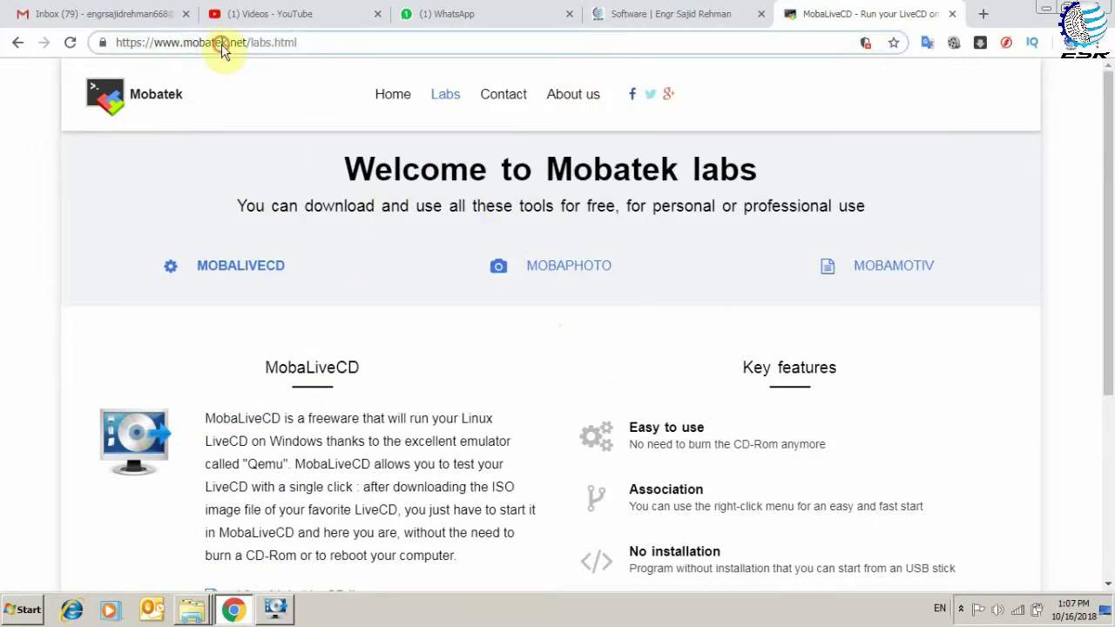
pyautogui.moveTo(184, 42); pyautogui.dragTo(233, 44)
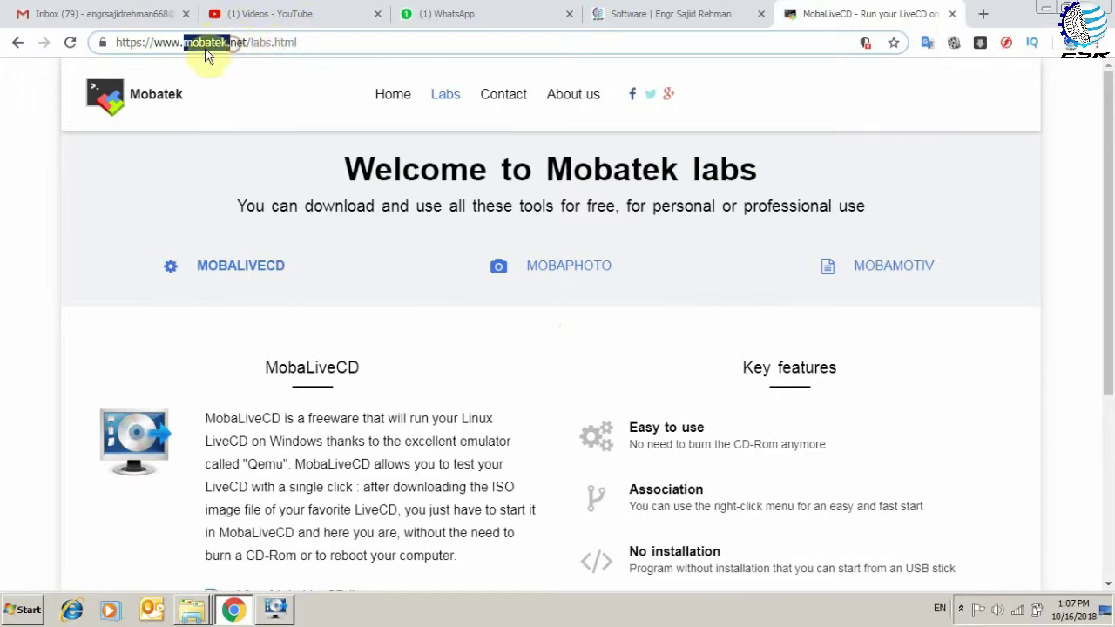
pyautogui.click(298, 42)
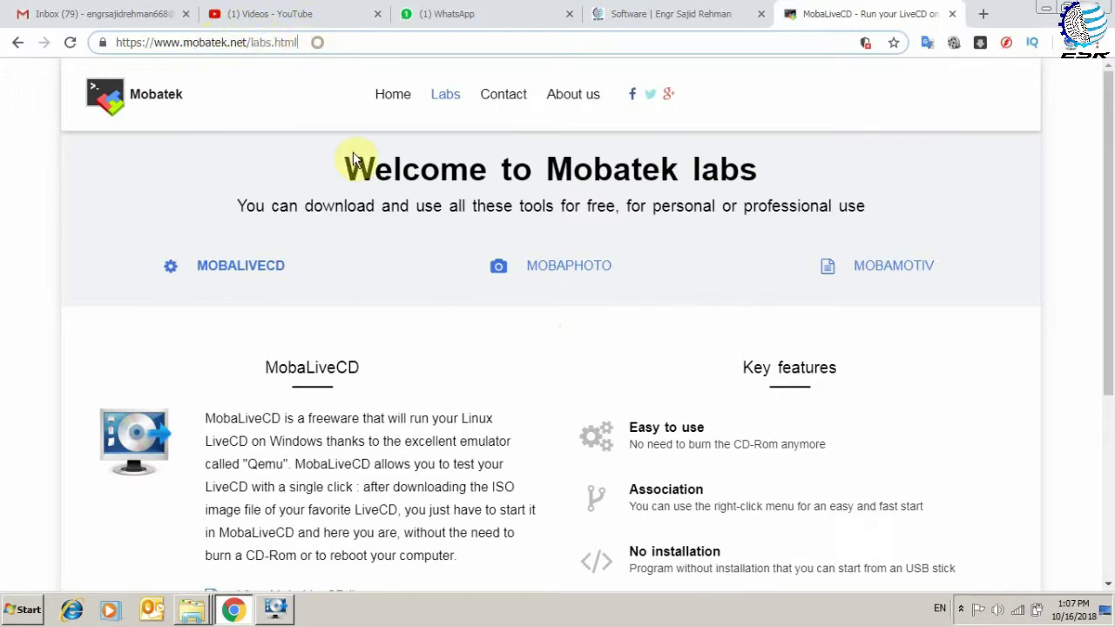
pyautogui.scroll(-3, 366, 174)
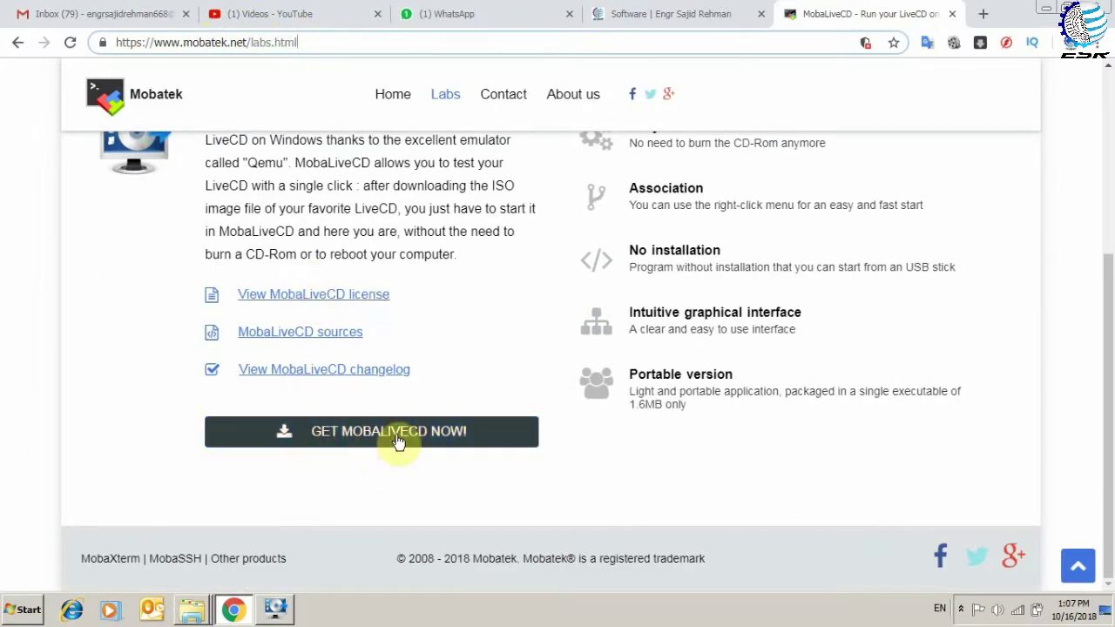
pyautogui.click(1046, 9)
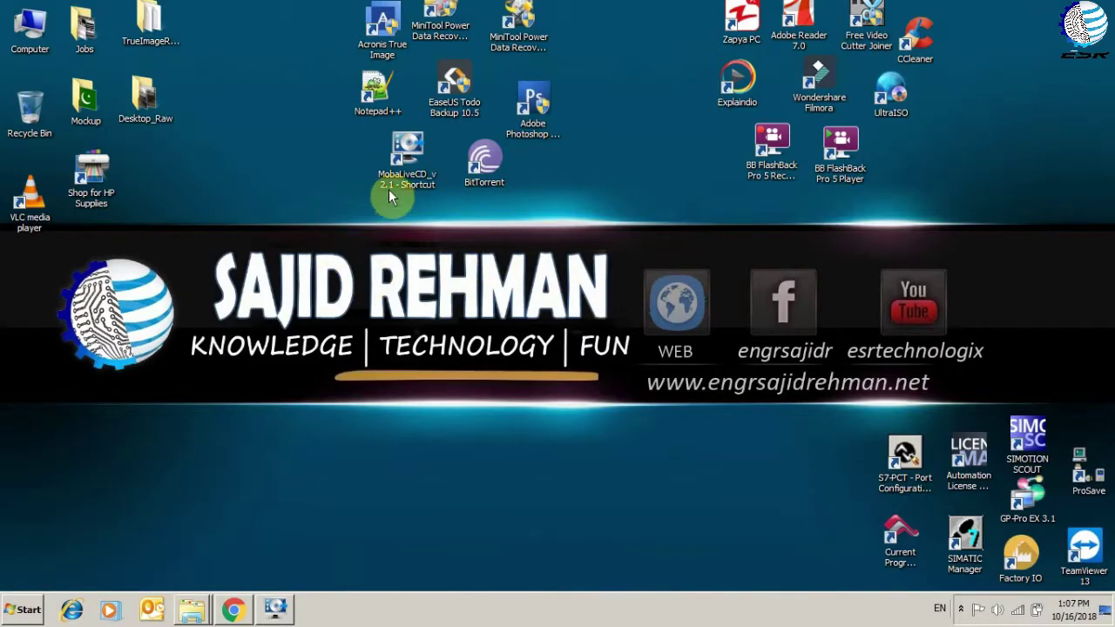
# Step: Launch MobaLiveCD from its desktop shortcut and nudge its welcome window slightly right
pyautogui.doubleClick(425, 192)
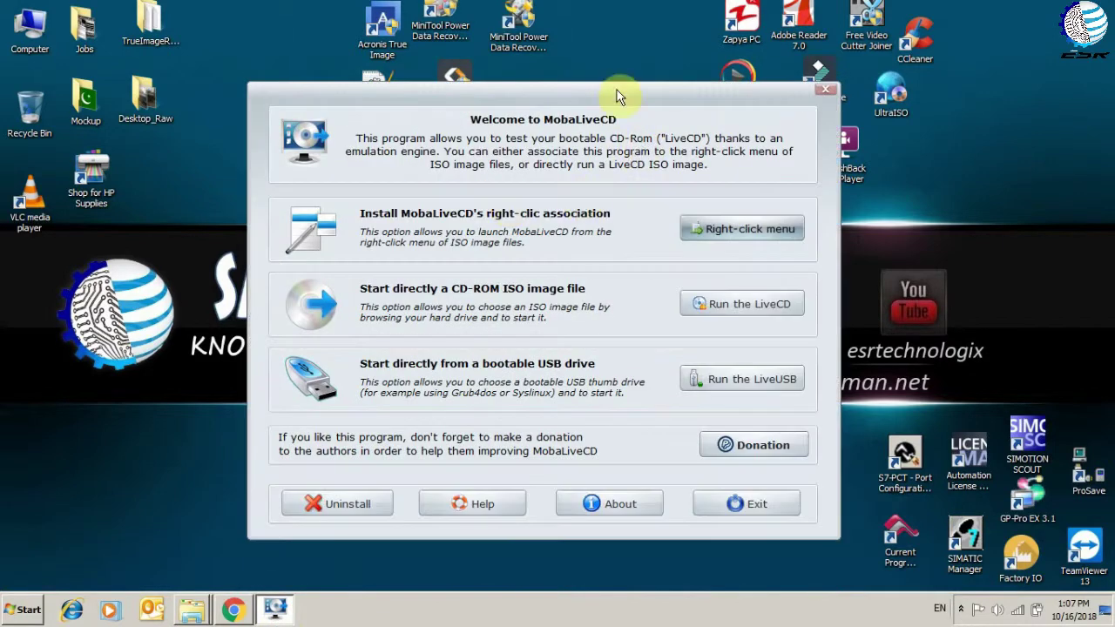
pyautogui.moveTo(663, 91); pyautogui.dragTo(685, 90)
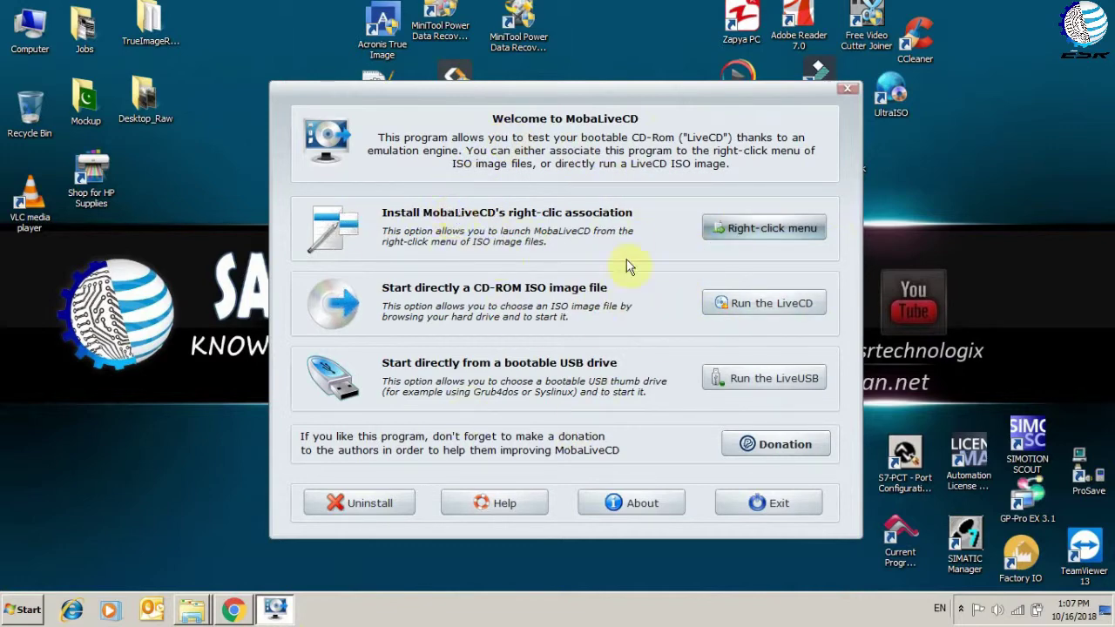
pyautogui.click(166, 182)
# Step: Open the Computer drive overview maximized and select the WINSETUP (F:) drive
pyautogui.doubleClick(38, 36)
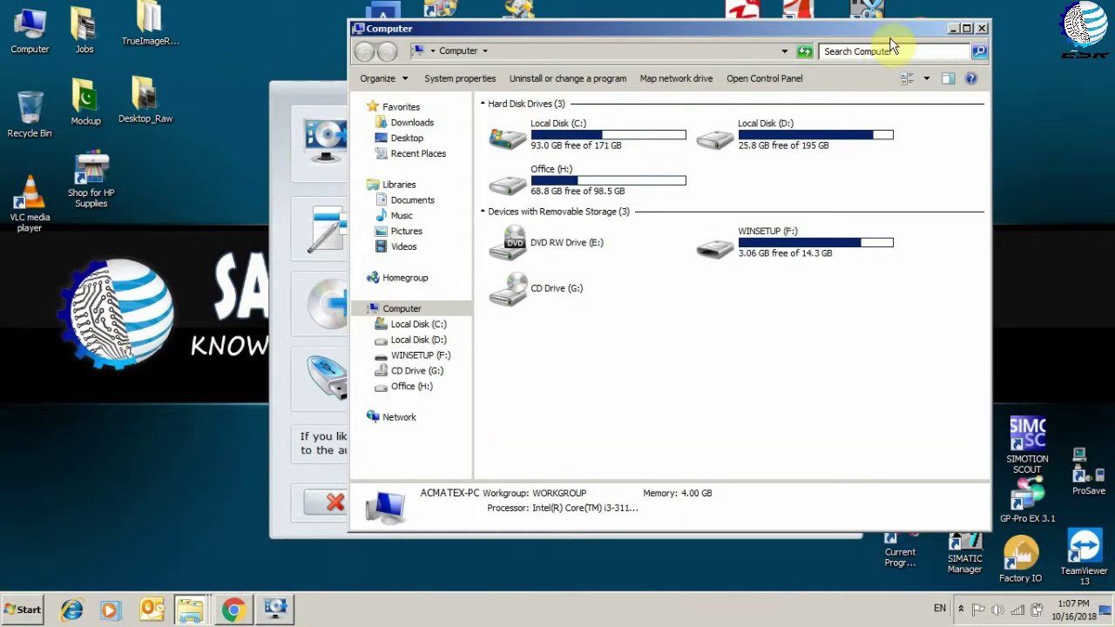
pyautogui.click(967, 28)
pyautogui.rightClick(450, 263)
pyautogui.click(340, 324)
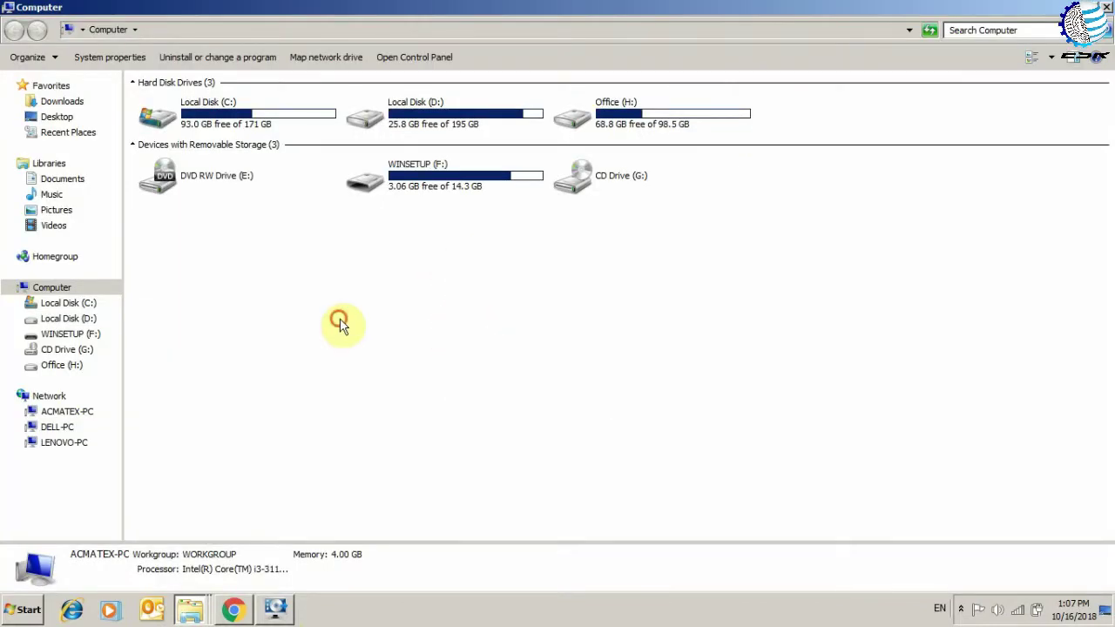
pyautogui.click(448, 187)
pyautogui.click(522, 286)
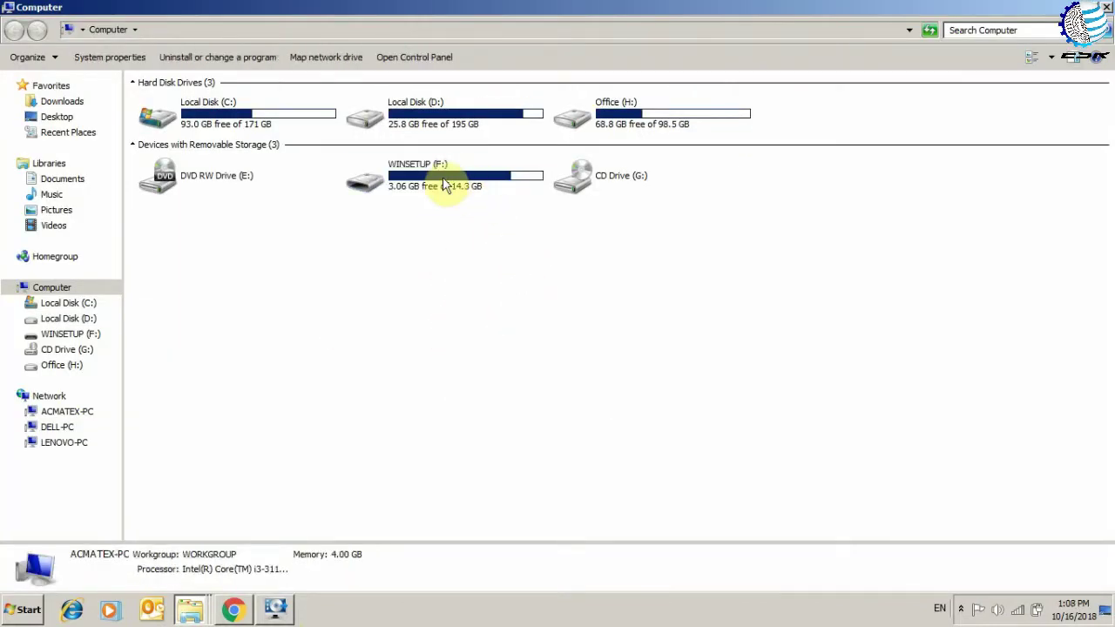
pyautogui.click(446, 187)
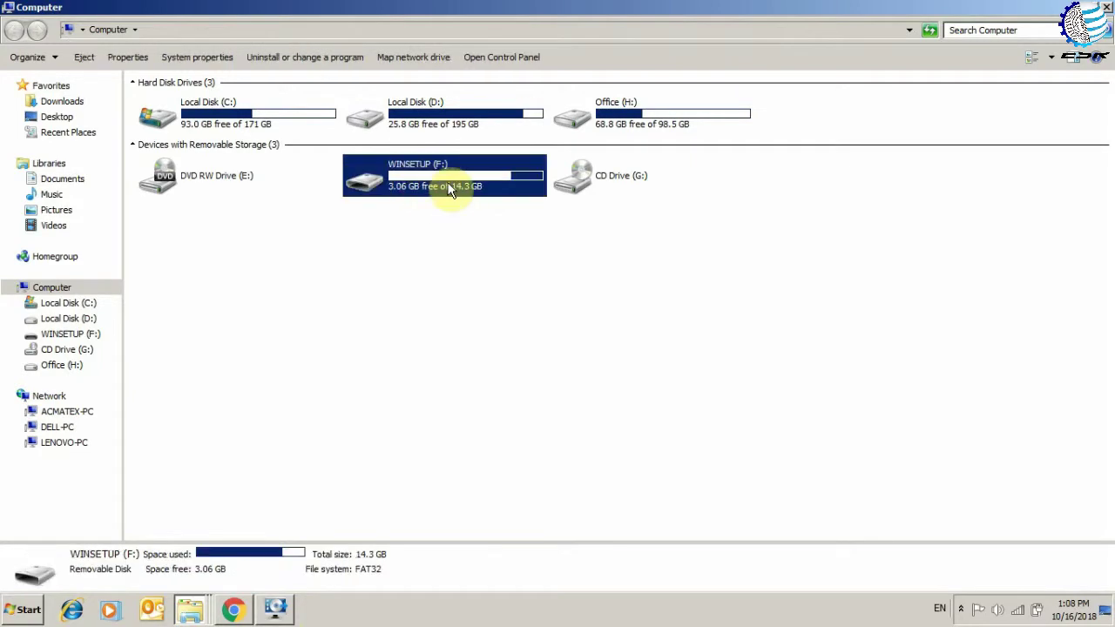
# Step: Browse the 43 items on WINSETUP (F:), then return to the Computer drive list
pyautogui.doubleClick(410, 176)
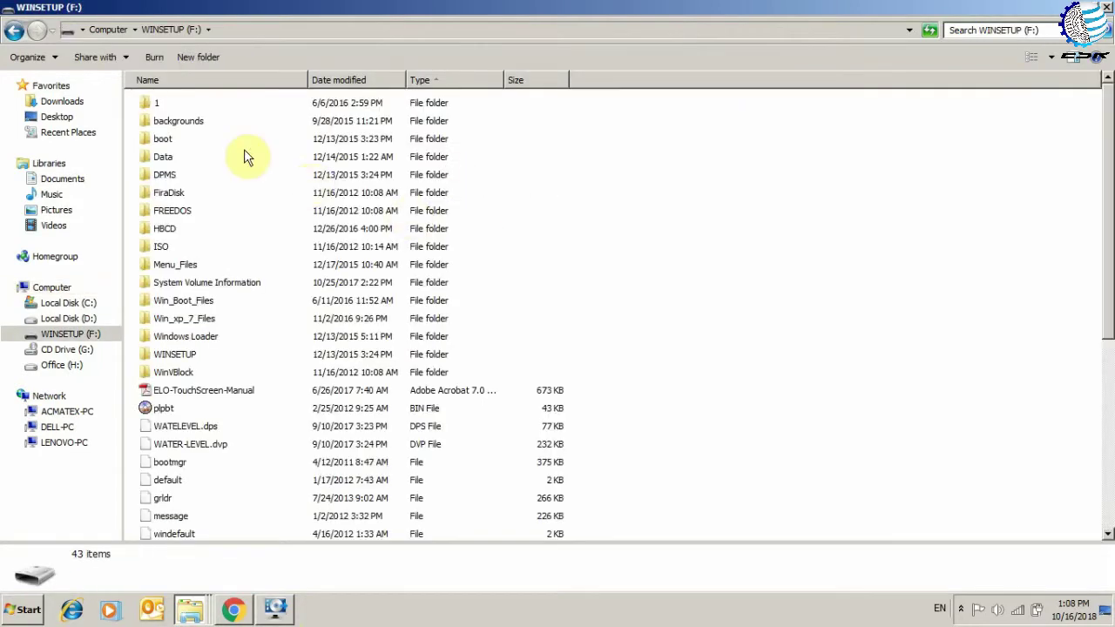
pyautogui.scroll(-6, 610, 205)
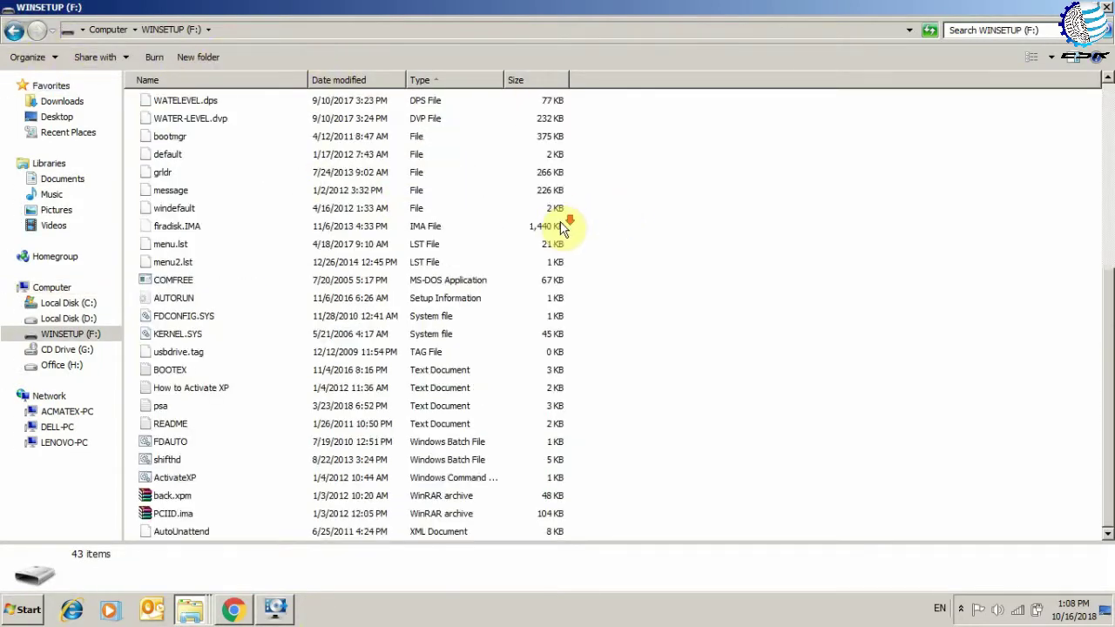
pyautogui.scroll(6, 357, 242)
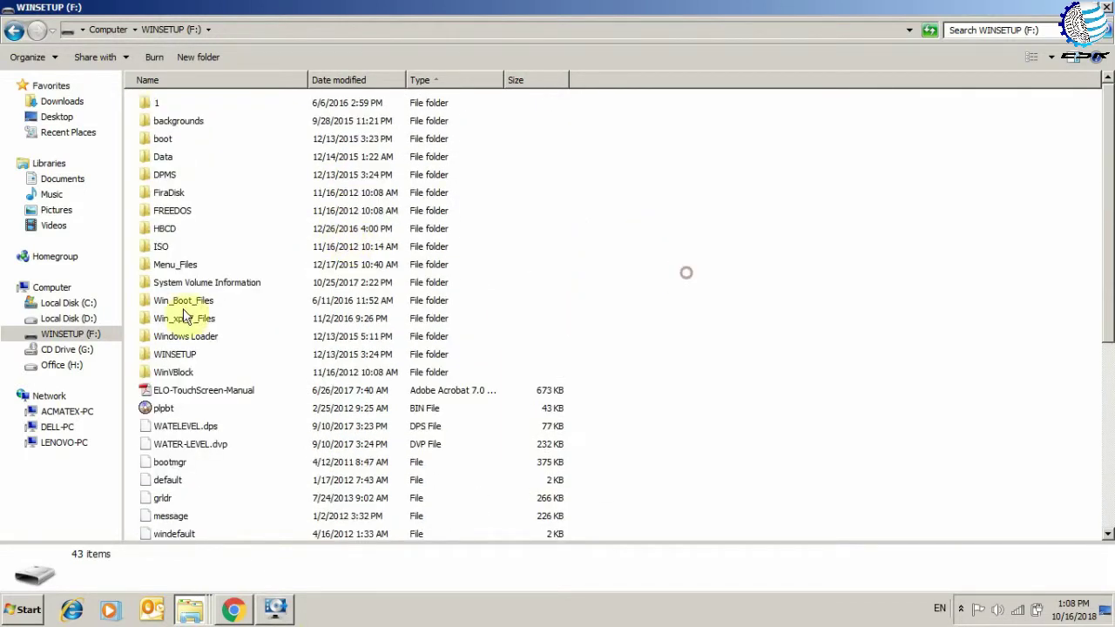
pyautogui.scroll(-6, 331, 218)
pyautogui.scroll(2, 331, 222)
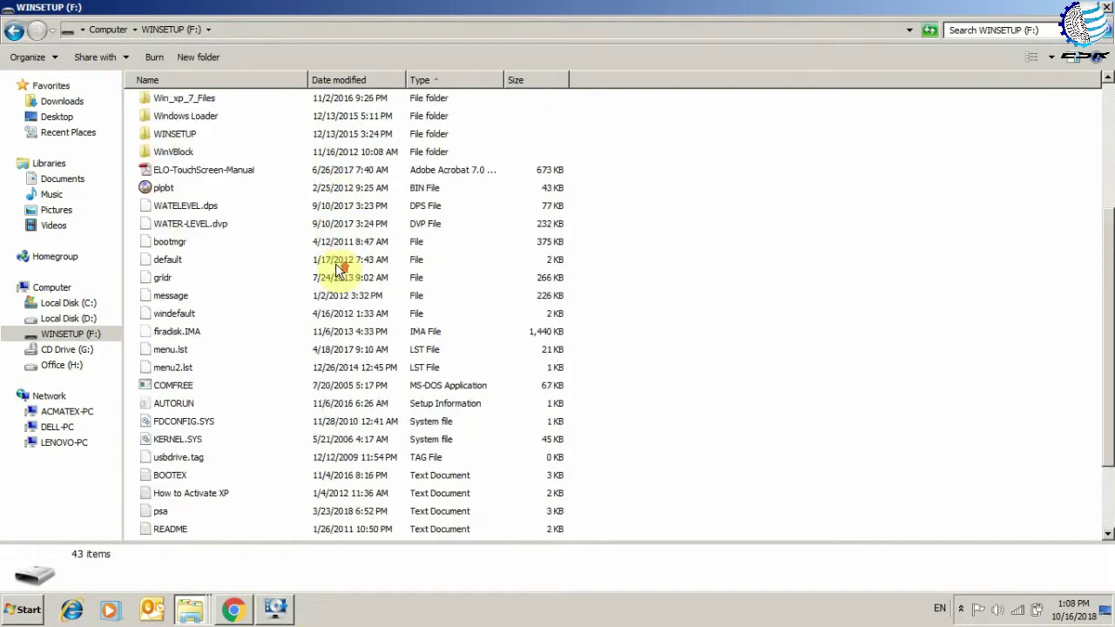
pyautogui.scroll(4, 340, 253)
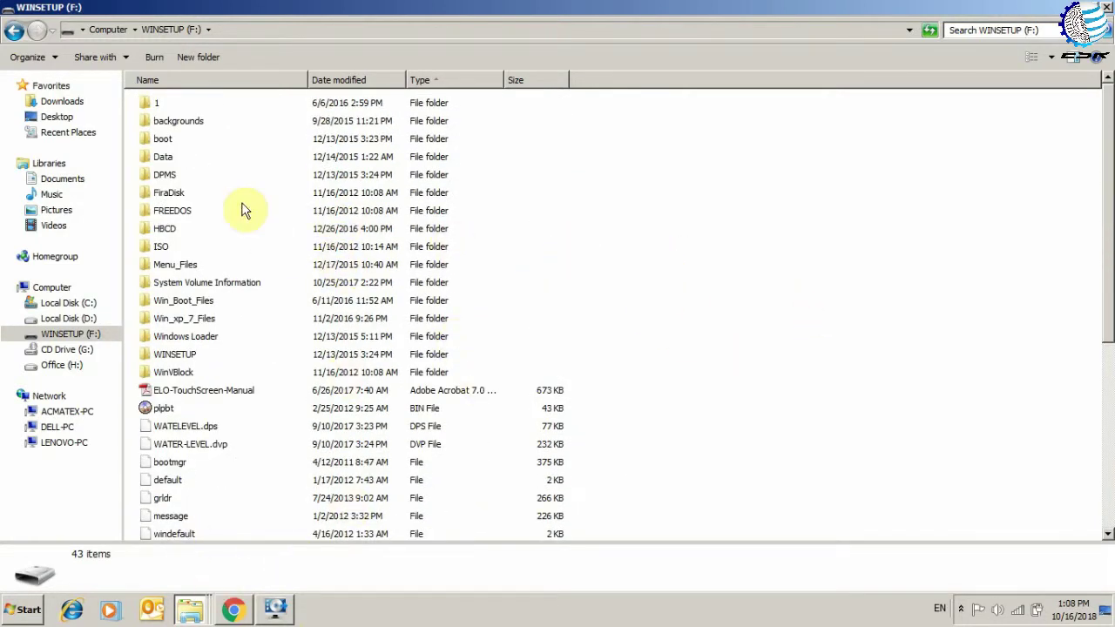
pyautogui.click(23, 36)
pyautogui.click(572, 278)
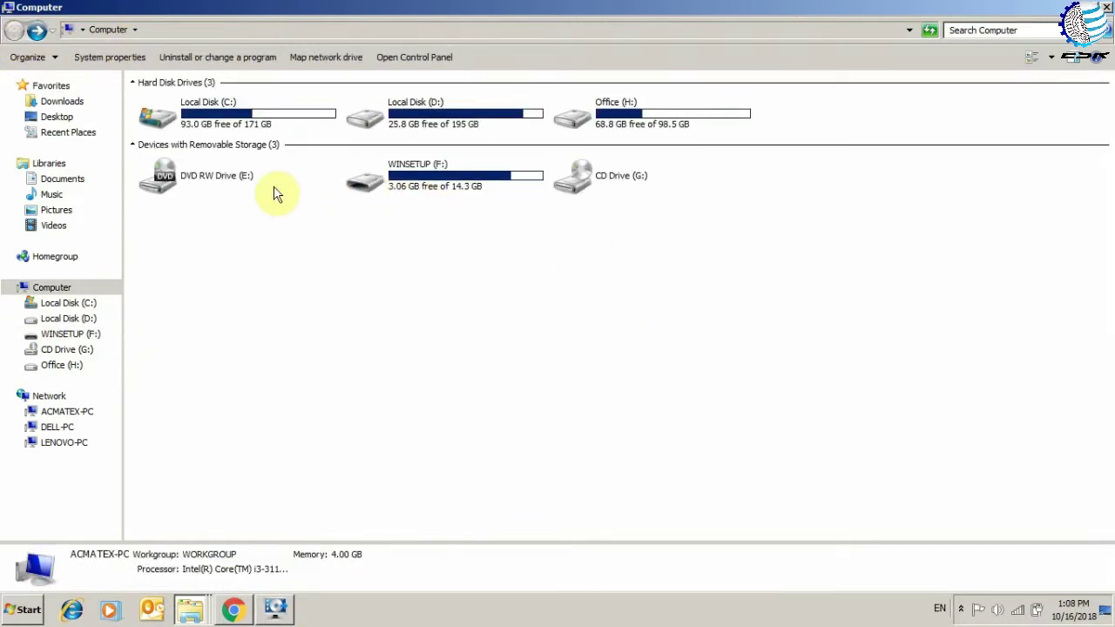
pyautogui.click(450, 188)
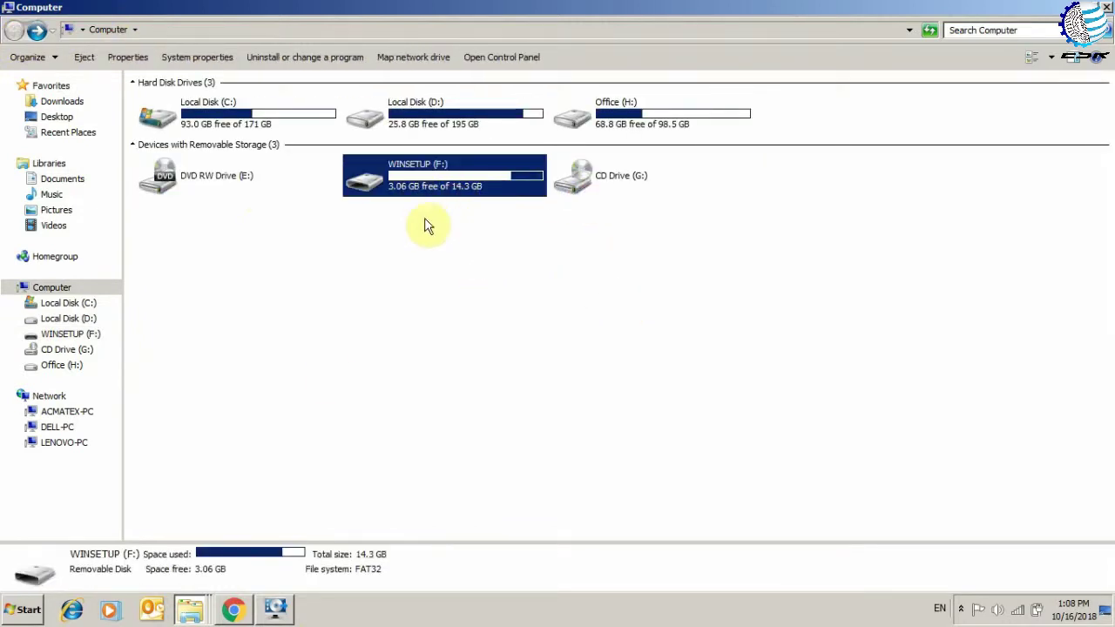
pyautogui.click(318, 492)
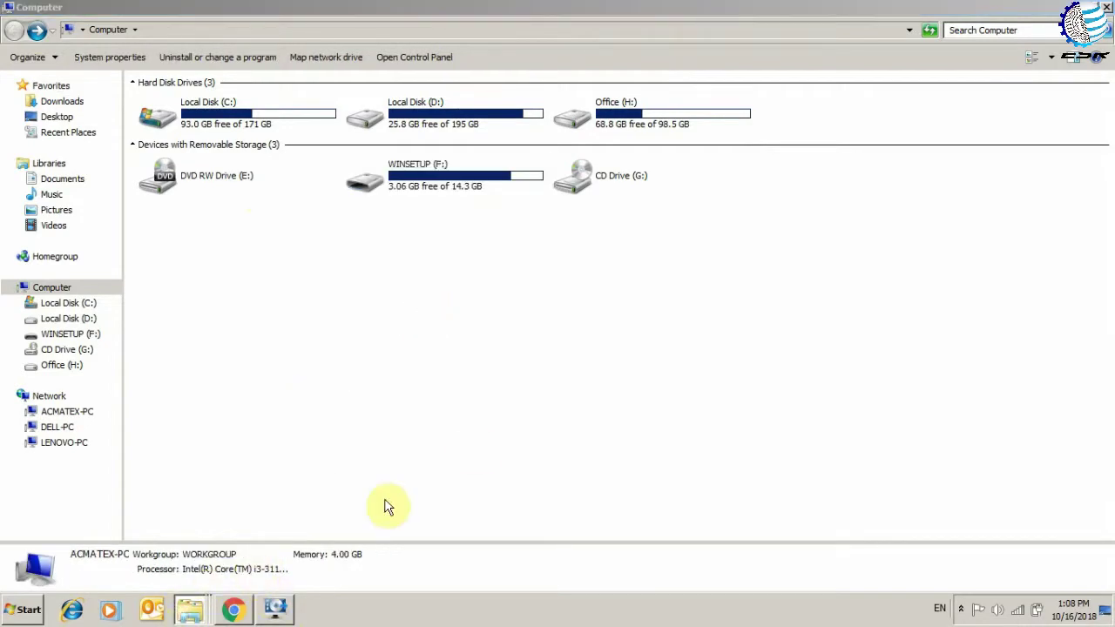
# Step: Run the LiveUSB from drive f: (WINSETUP), with no virtual hard disk image
pyautogui.click(1061, 8)
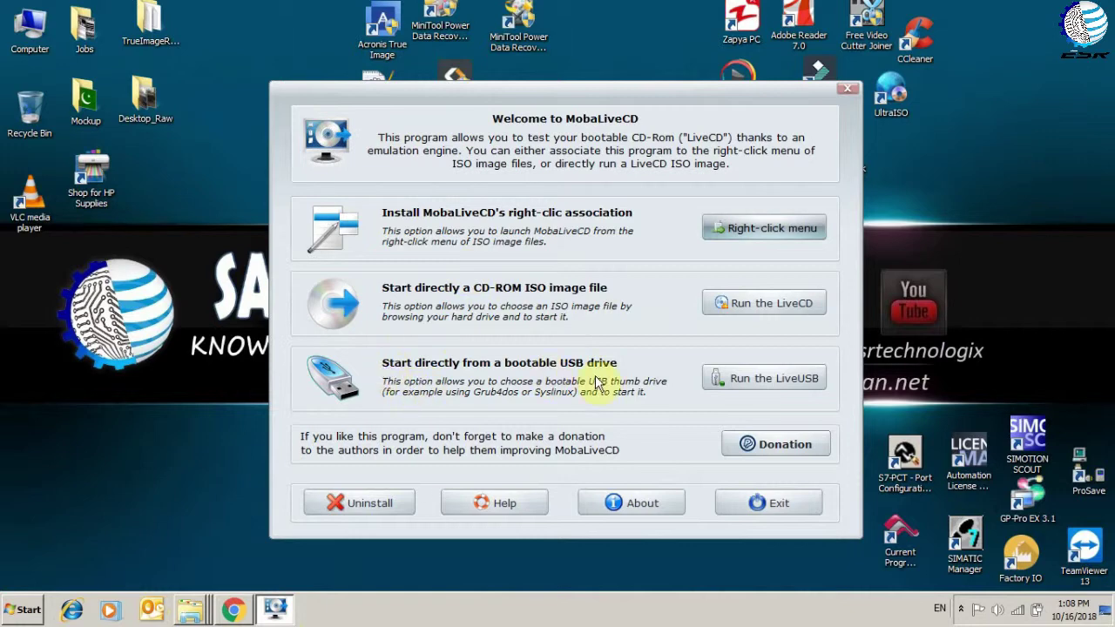
pyautogui.click(752, 385)
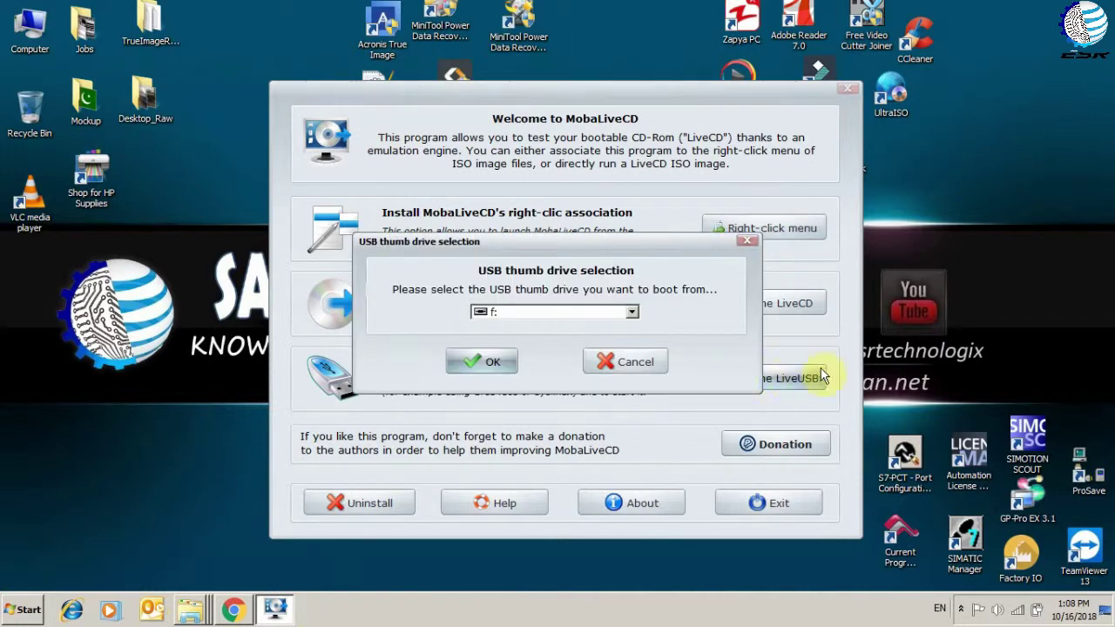
pyautogui.click(631, 313)
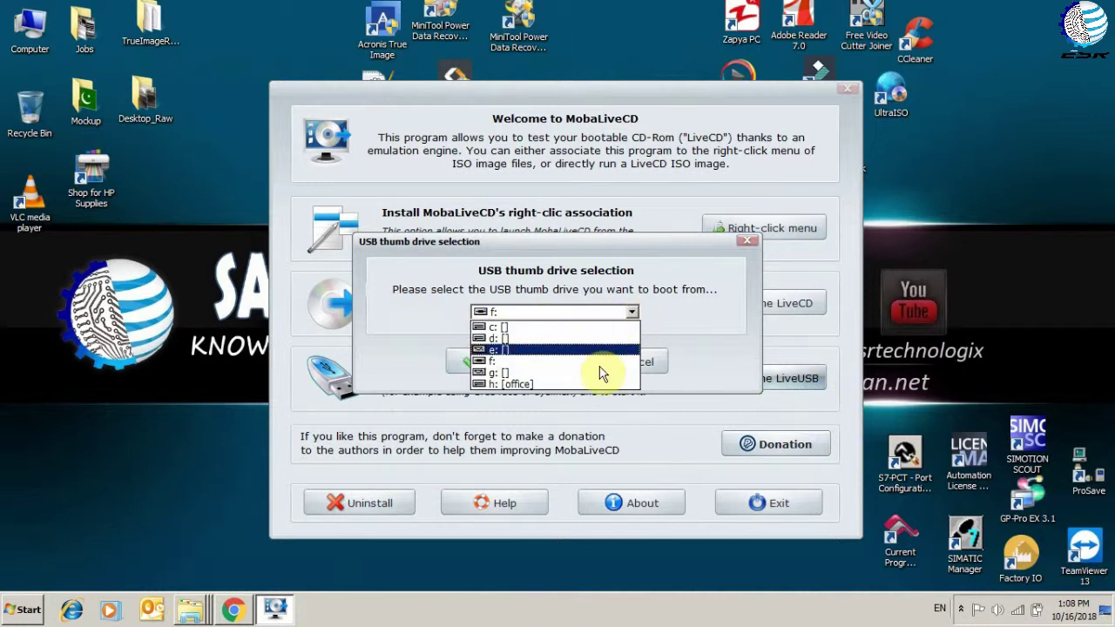
pyautogui.click(426, 319)
pyautogui.doubleClick(34, 33)
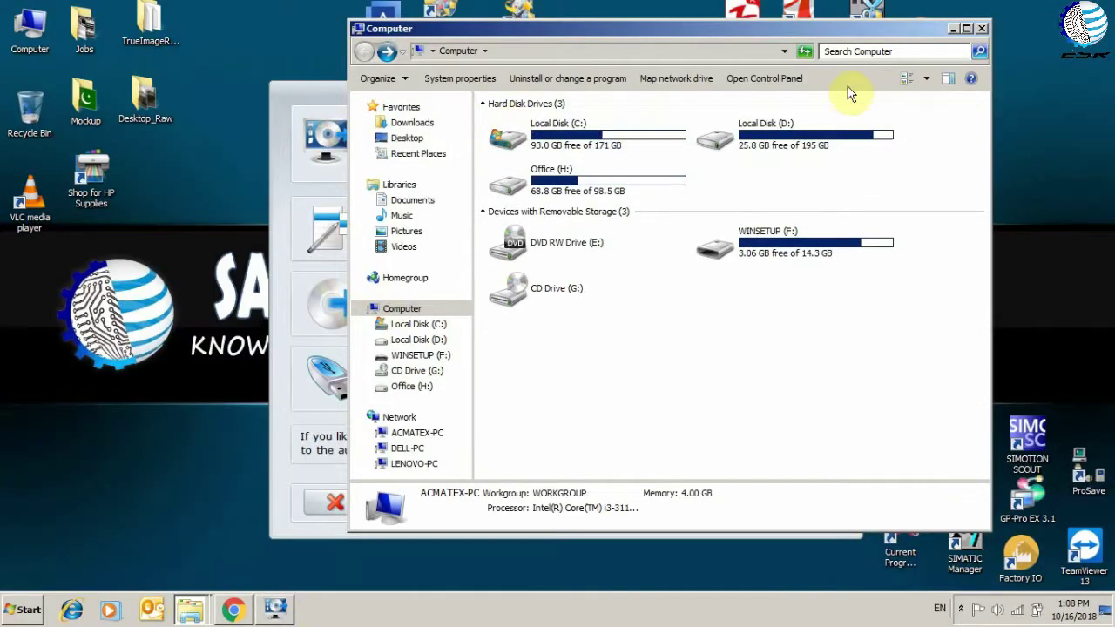
pyautogui.click(966, 30)
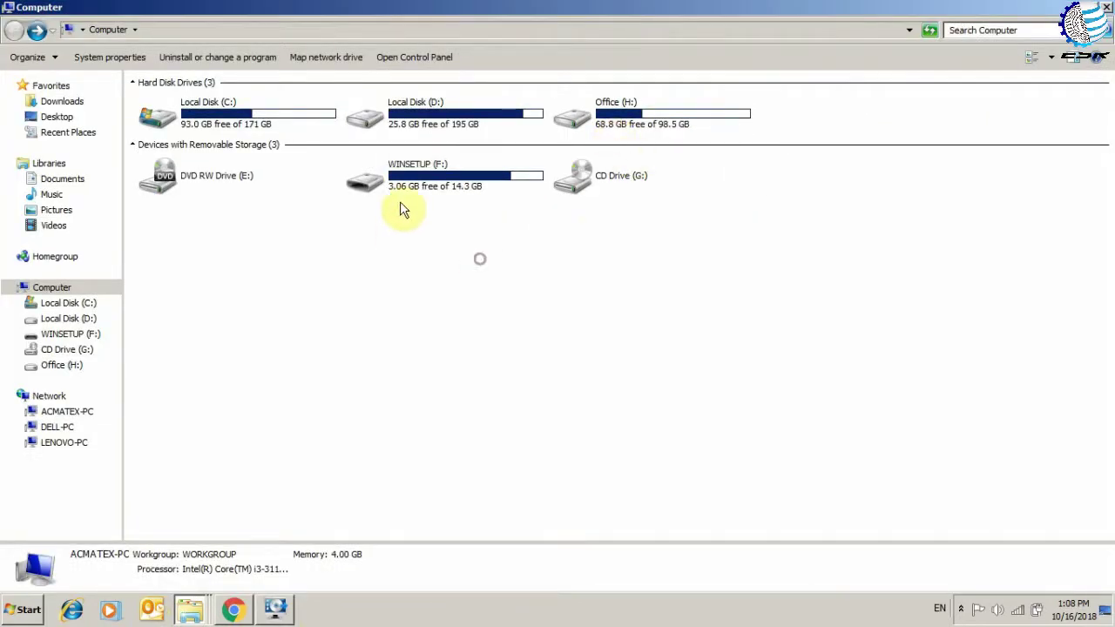
pyautogui.click(438, 165)
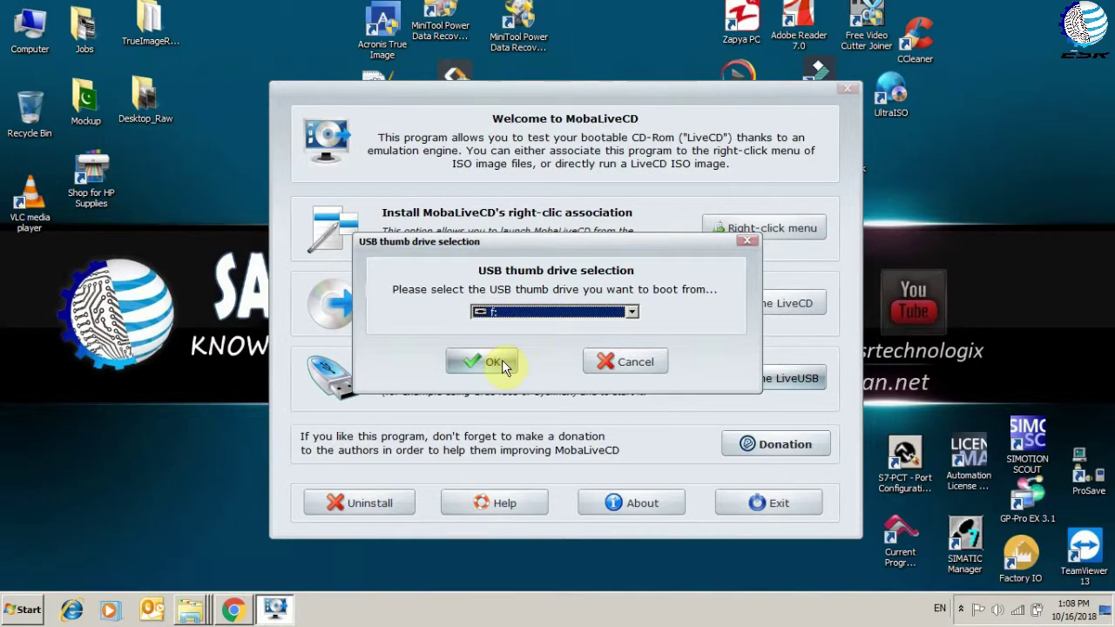
pyautogui.click(494, 362)
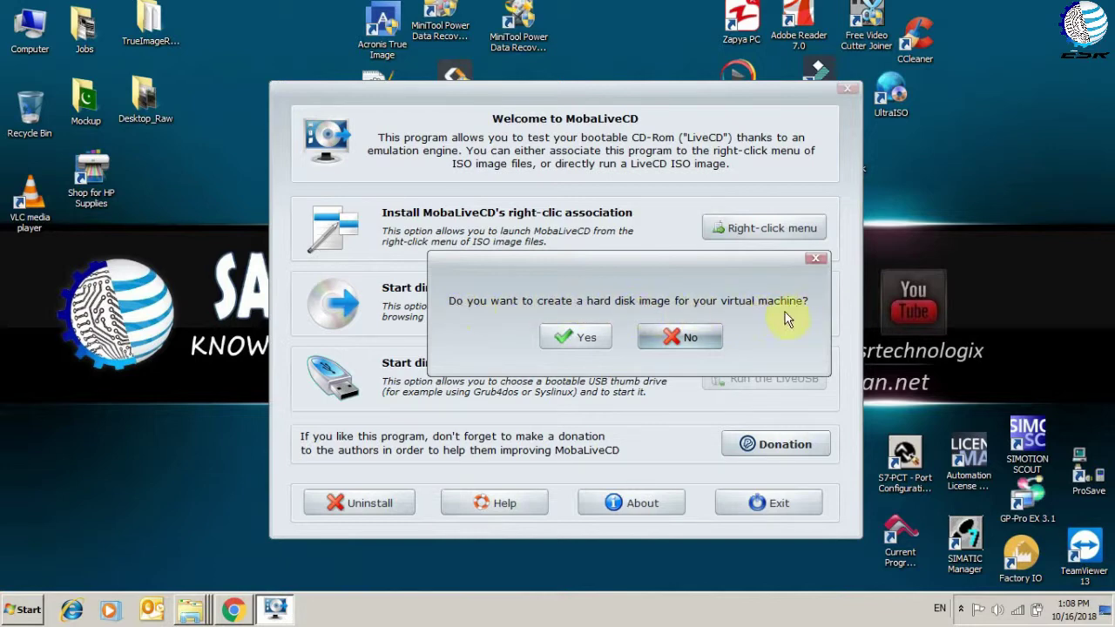
pyautogui.click(708, 340)
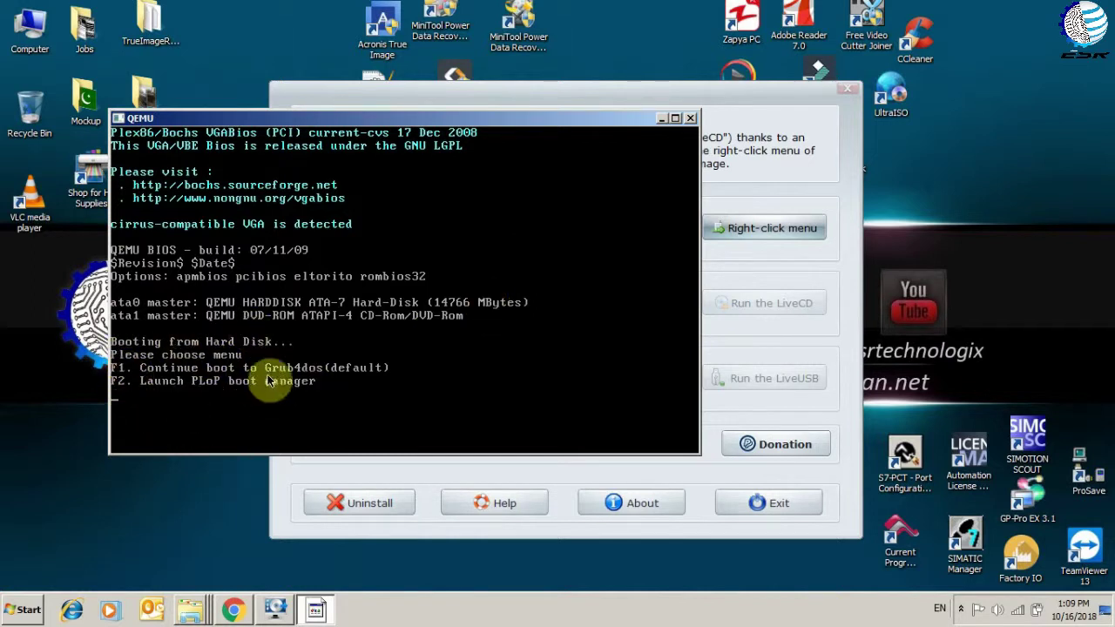
# Step: Continue the QEMU boot into Grub4dos until the cTECH Bootable USB Solutionz menu appears
pyautogui.press('F2')
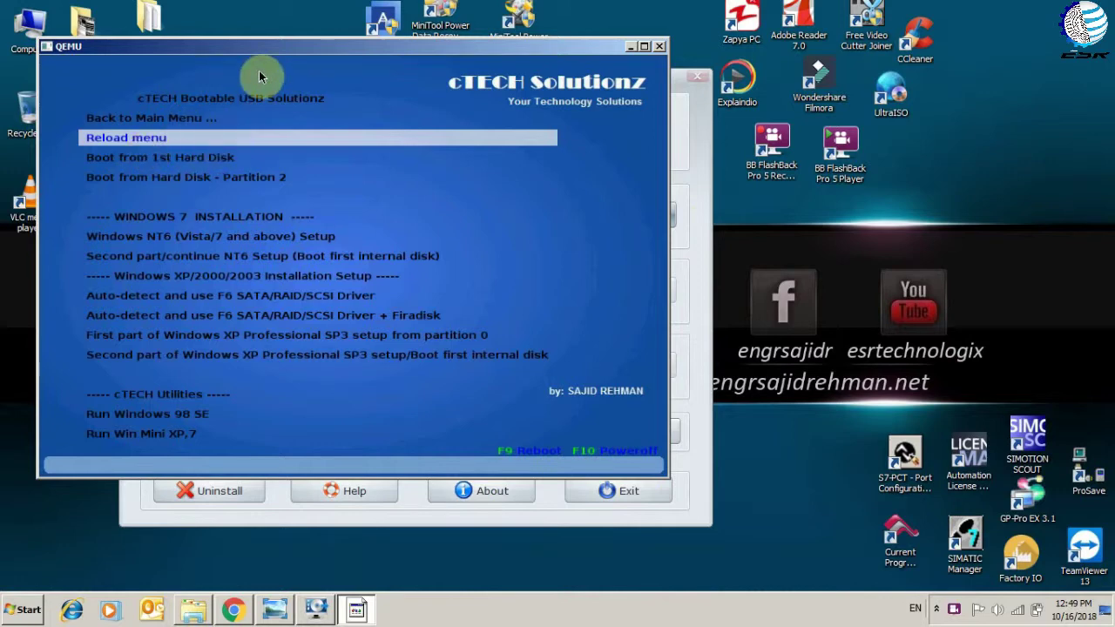
# Step: Reposition the QEMU window and step down the cTECH menu through Hiren's, Acronis and PC Unlocker entries
pyautogui.moveTo(255, 50)
pyautogui.mouseDown()
pyautogui.moveTo(278, 86)
pyautogui.moveTo(324, 69)
pyautogui.mouseUp()
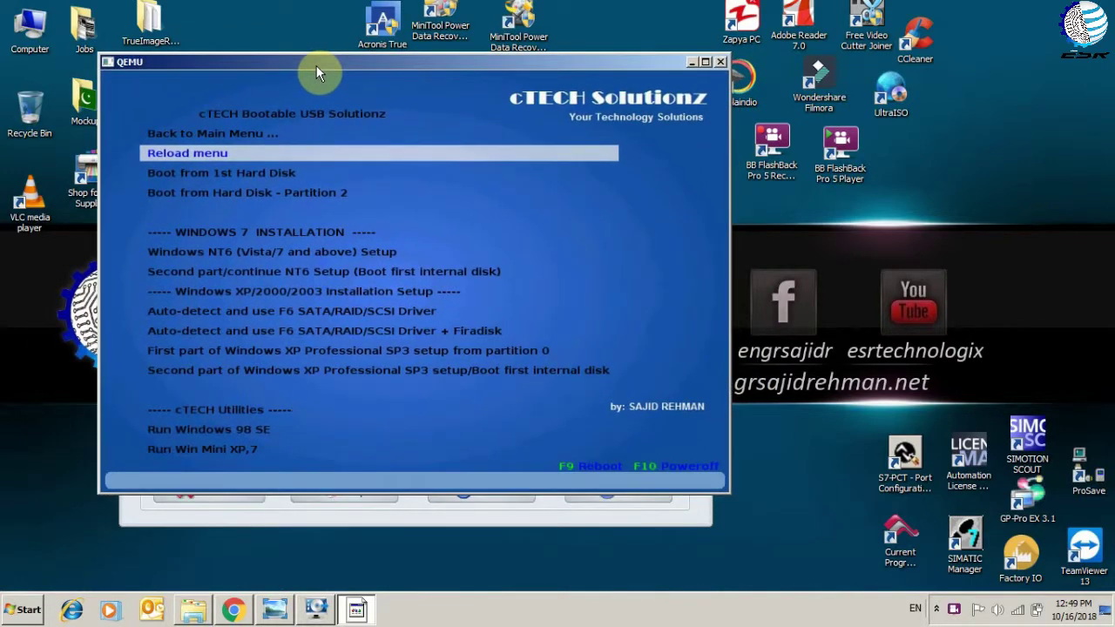
pyautogui.moveTo(324, 70); pyautogui.dragTo(340, 81)
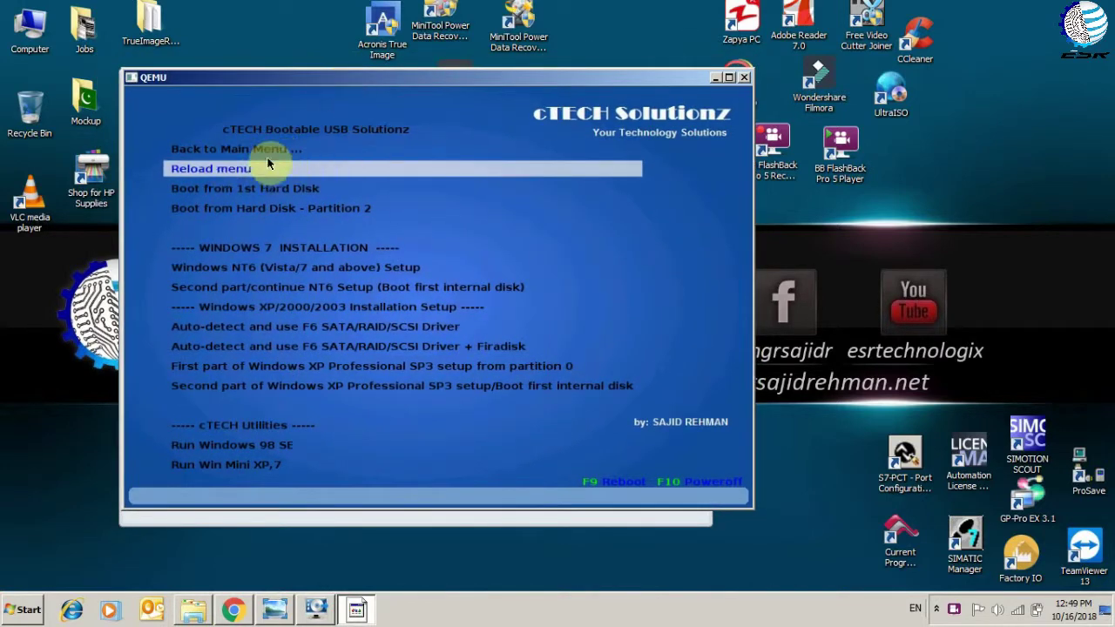
pyautogui.press('Down')
pyautogui.press('Down')
pyautogui.press('Down')
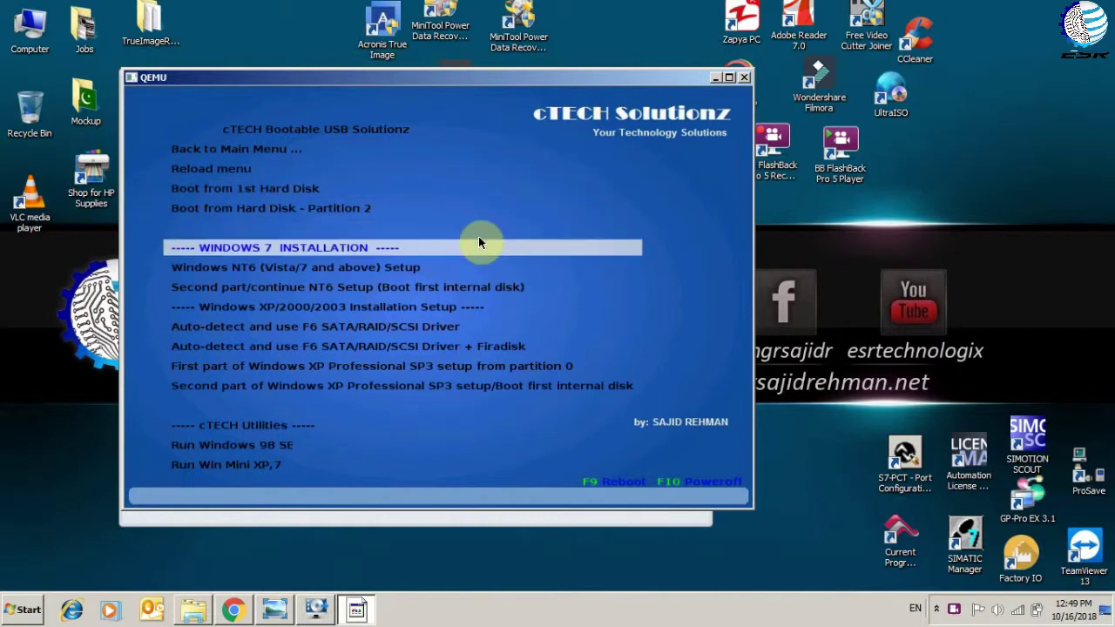
pyautogui.press('Down')
pyautogui.press('Down')
pyautogui.press('Down')
pyautogui.press('Down')
pyautogui.press('Down')
pyautogui.press('Down')
pyautogui.press('Down')
pyautogui.press('Down')
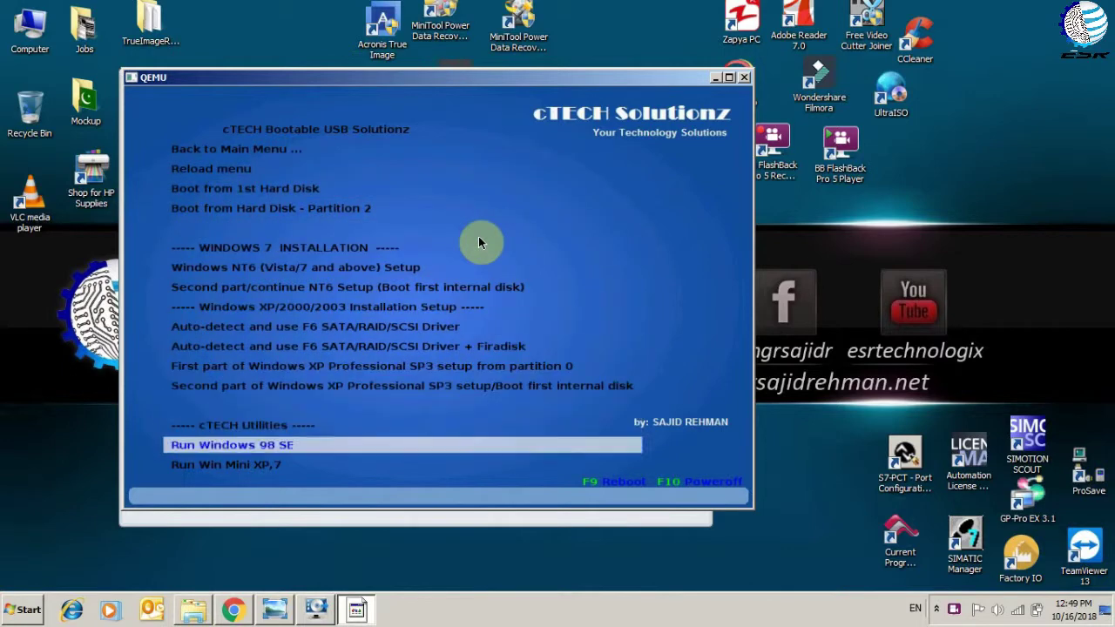
pyautogui.press('Down')
pyautogui.press('Down')
pyautogui.press('Down')
pyautogui.press('Down')
pyautogui.press('Down')
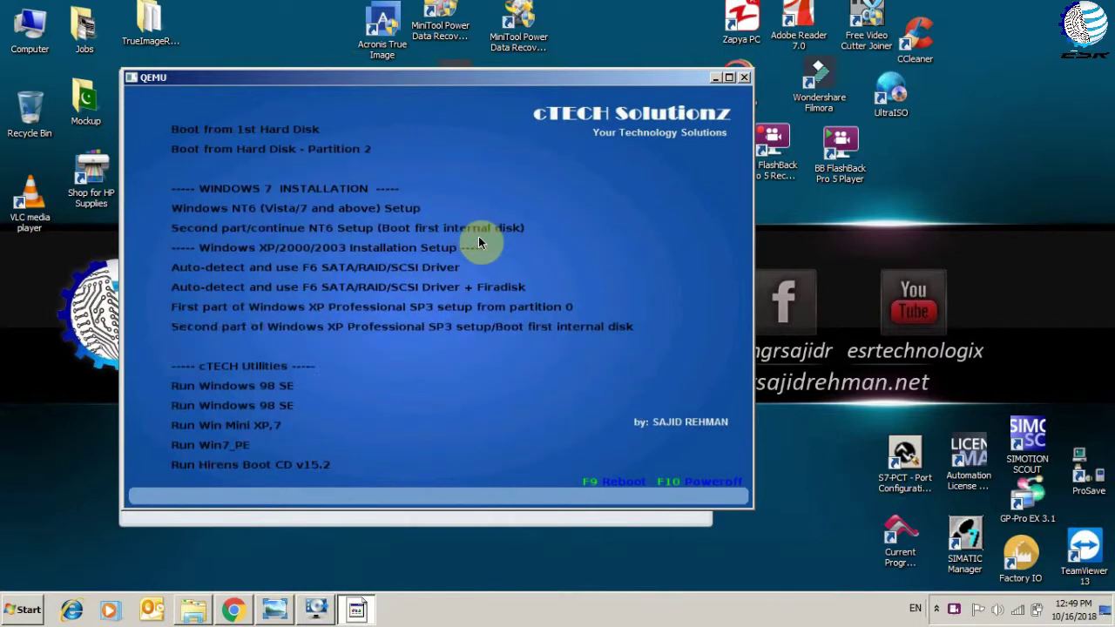
pyautogui.press('Down')
pyautogui.press('Down')
pyautogui.press('Down')
pyautogui.press('Down')
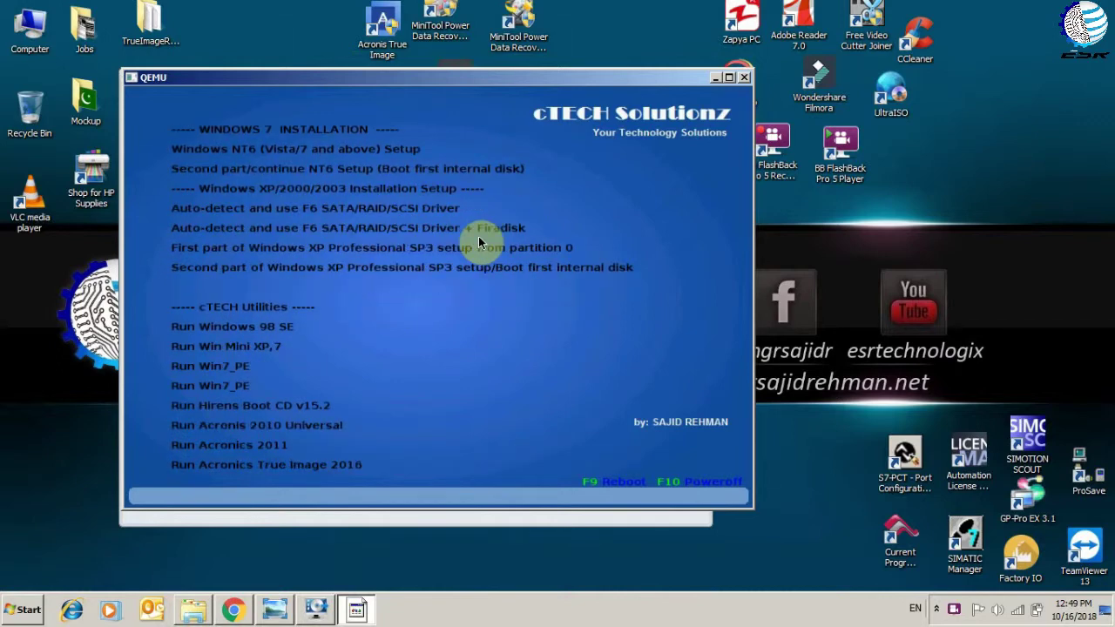
pyautogui.press('Down')
pyautogui.press('Down')
pyautogui.press('Down')
pyautogui.press('Down')
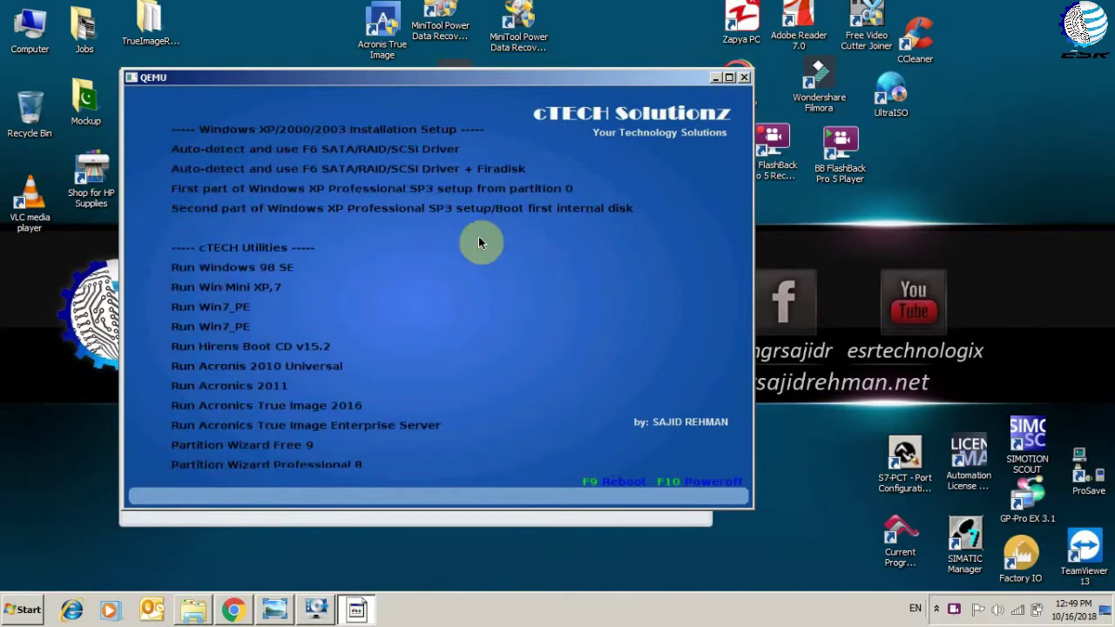
pyautogui.press('Down')
pyautogui.press('Down')
pyautogui.press('Down')
pyautogui.press('Down')
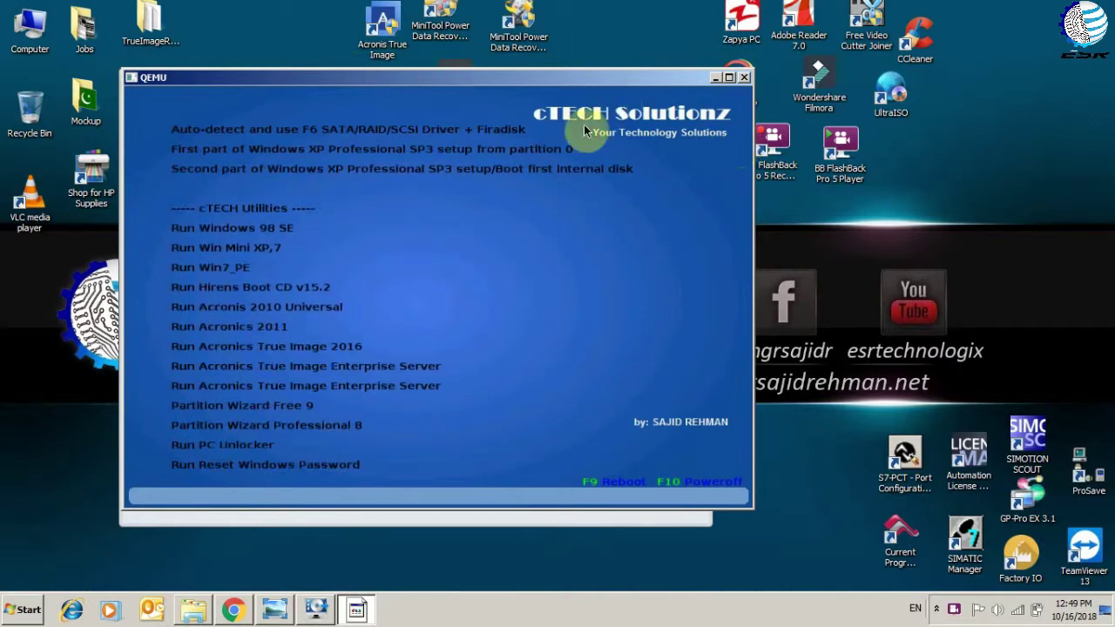
pyautogui.press('Down')
pyautogui.press('Down')
pyautogui.press('Down')
pyautogui.press('Down')
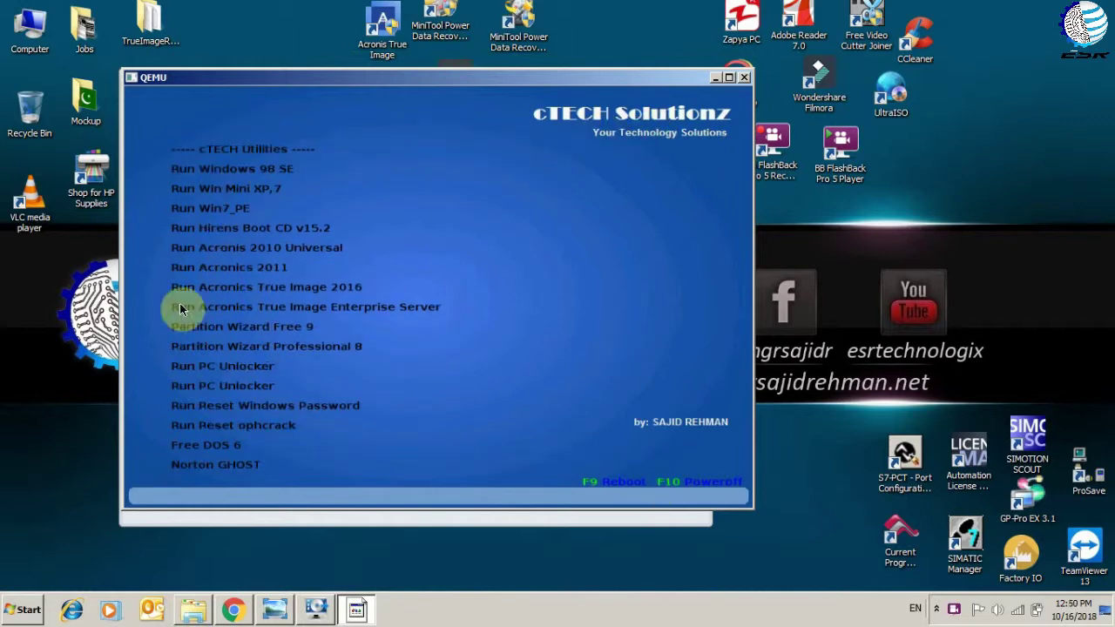
pyautogui.press('Down')
pyautogui.press('Down')
pyautogui.press('Down')
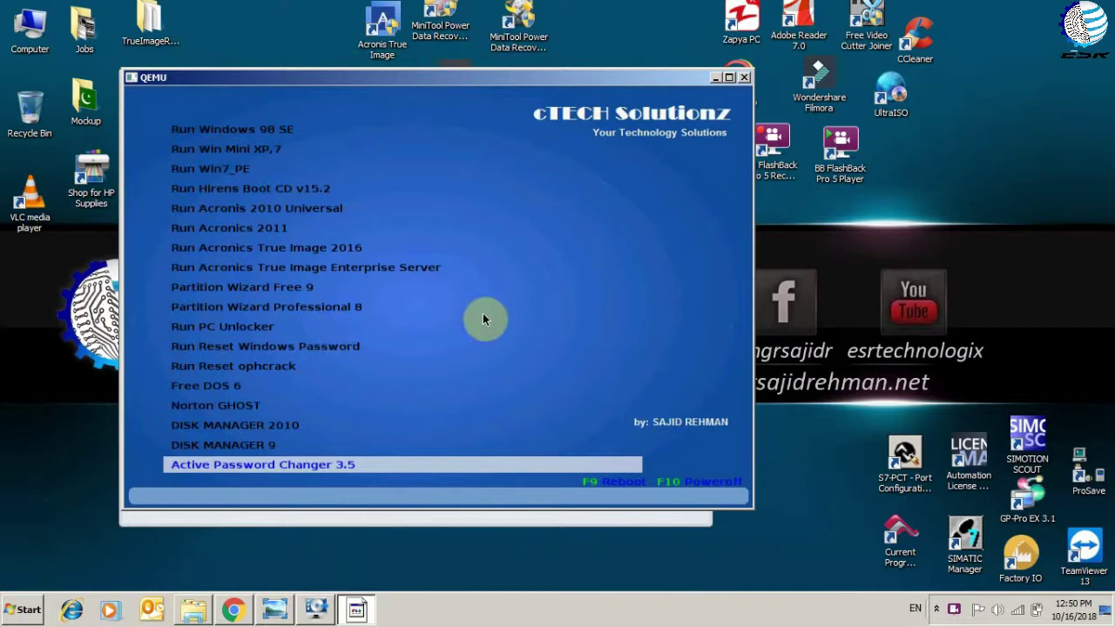
# Step: Browse the cTECH boot menu from the utilities up to the WINDOWS 7 INSTALLATION section
pyautogui.press('Up')
pyautogui.press('Up')
pyautogui.press('Up')
pyautogui.press('Up')
pyautogui.press('Up')
pyautogui.press('Up')
pyautogui.press('Up')
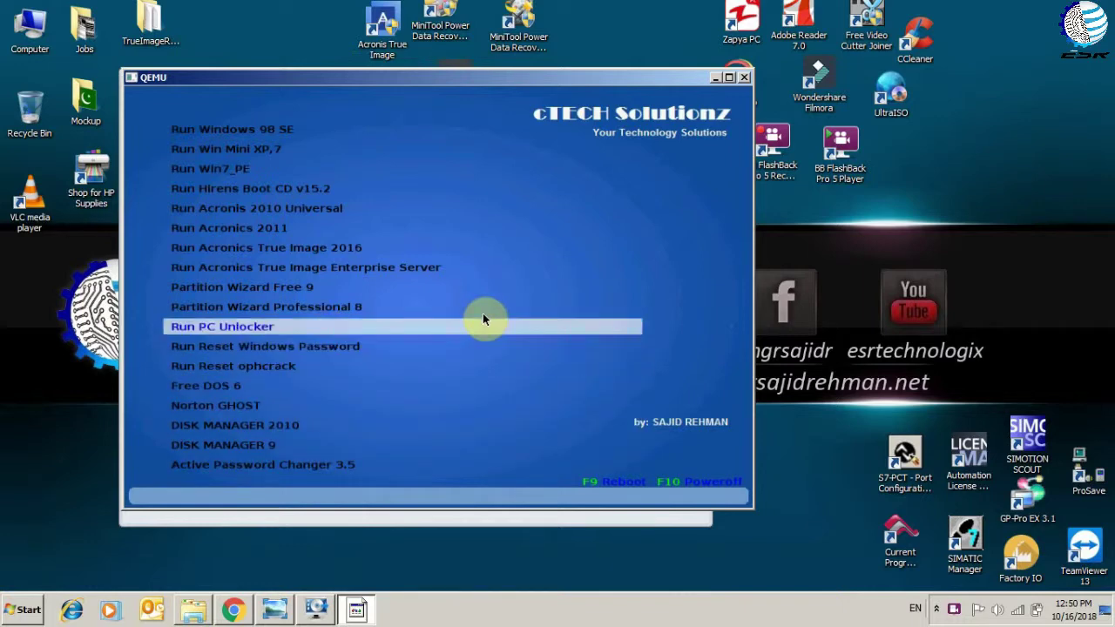
pyautogui.press('Up')
pyautogui.press('Up')
pyautogui.press('Up')
pyautogui.press('Up')
pyautogui.press('Up')
pyautogui.press('Up')
pyautogui.press('Up')
pyautogui.press('Up')
pyautogui.press('Up')
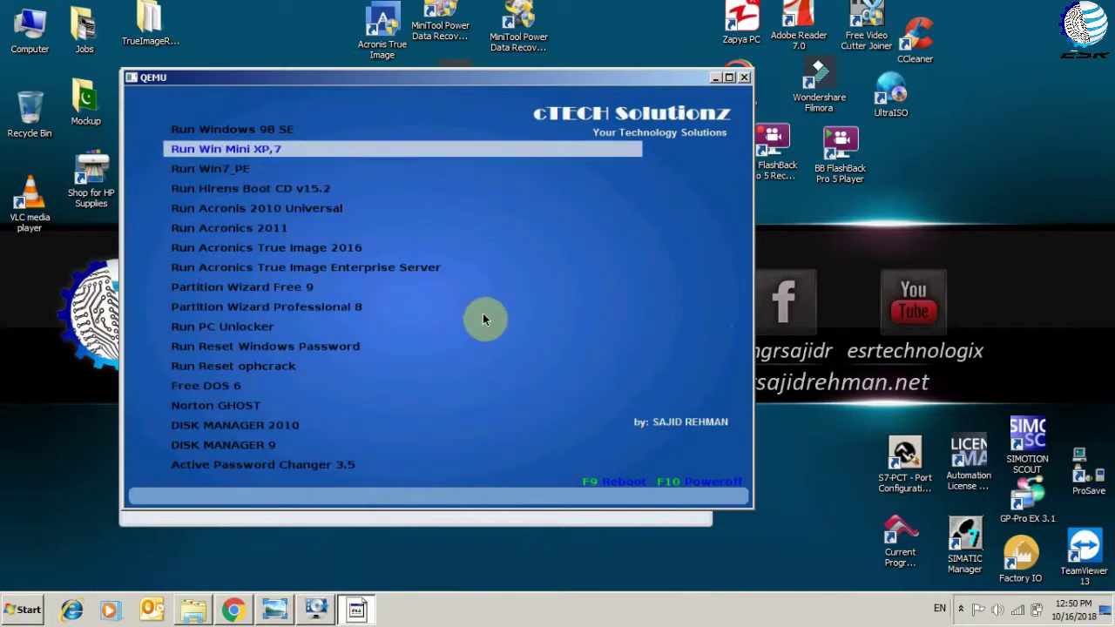
pyautogui.press('Up')
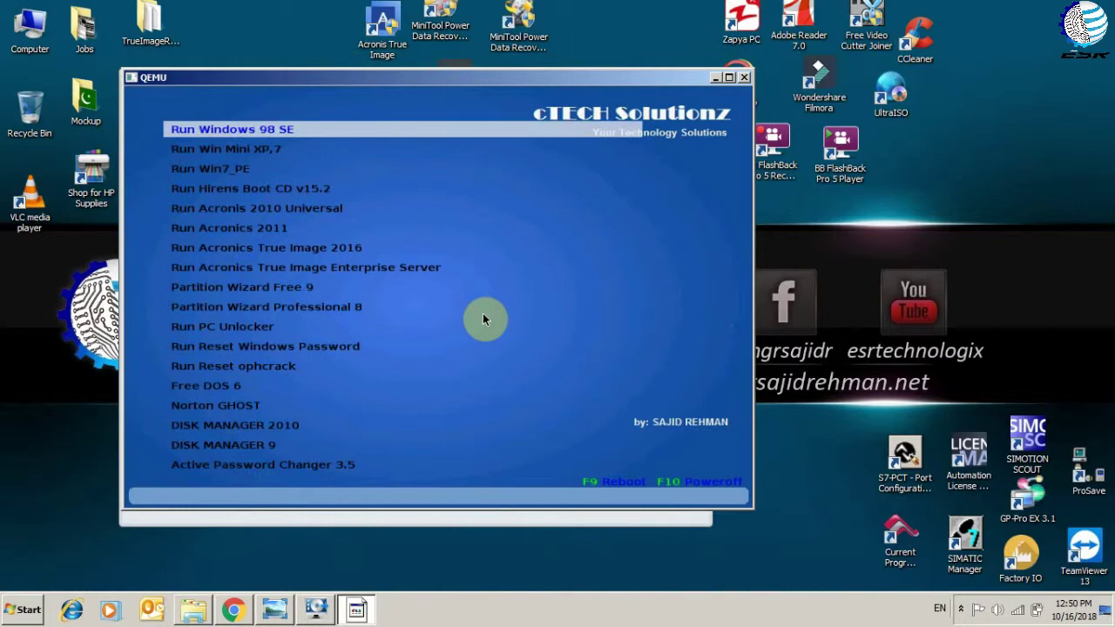
pyautogui.press('Down')
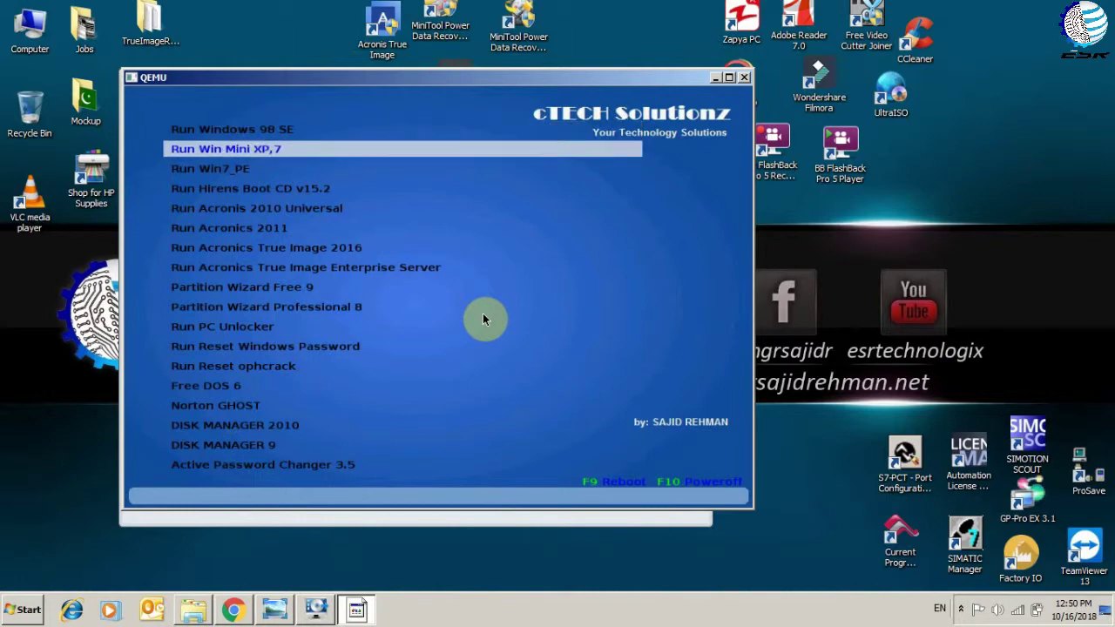
pyautogui.press('Down')
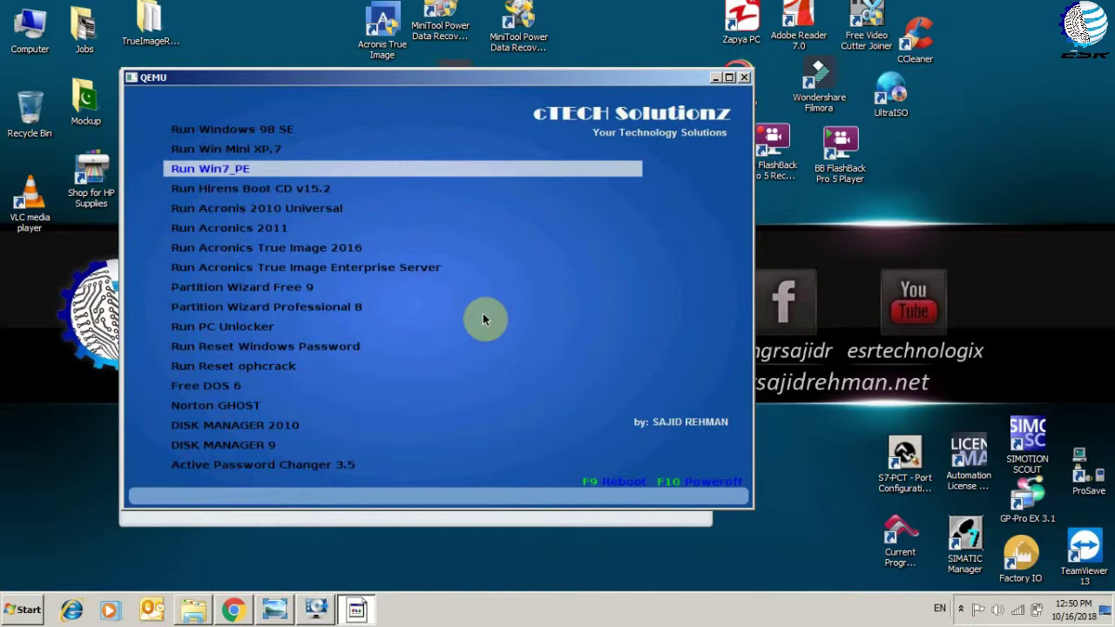
pyautogui.press('Down')
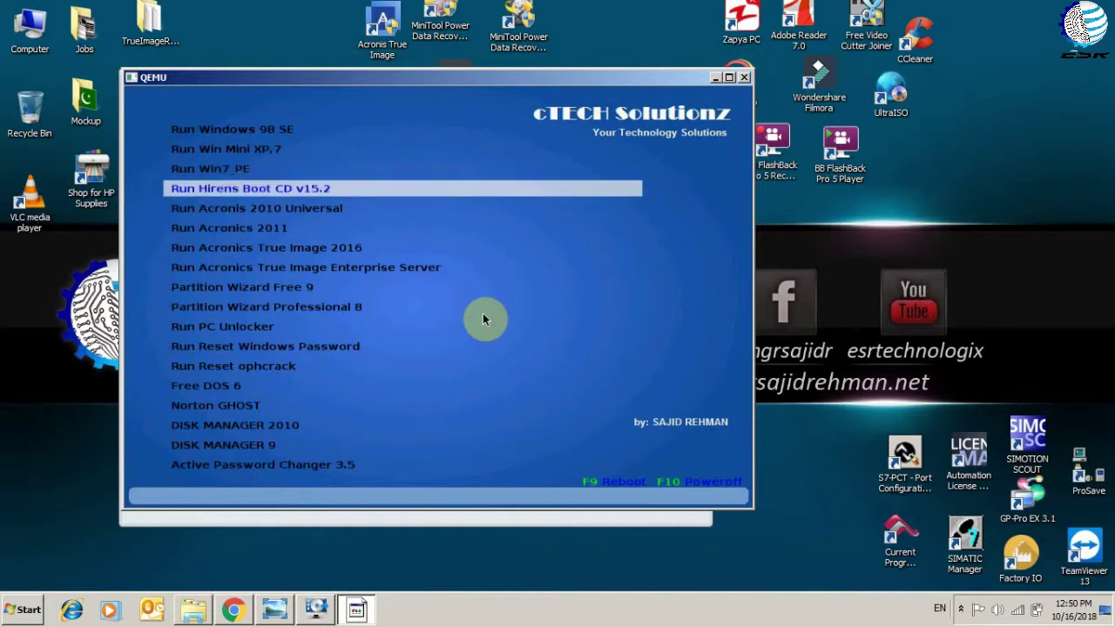
pyautogui.press('Down')
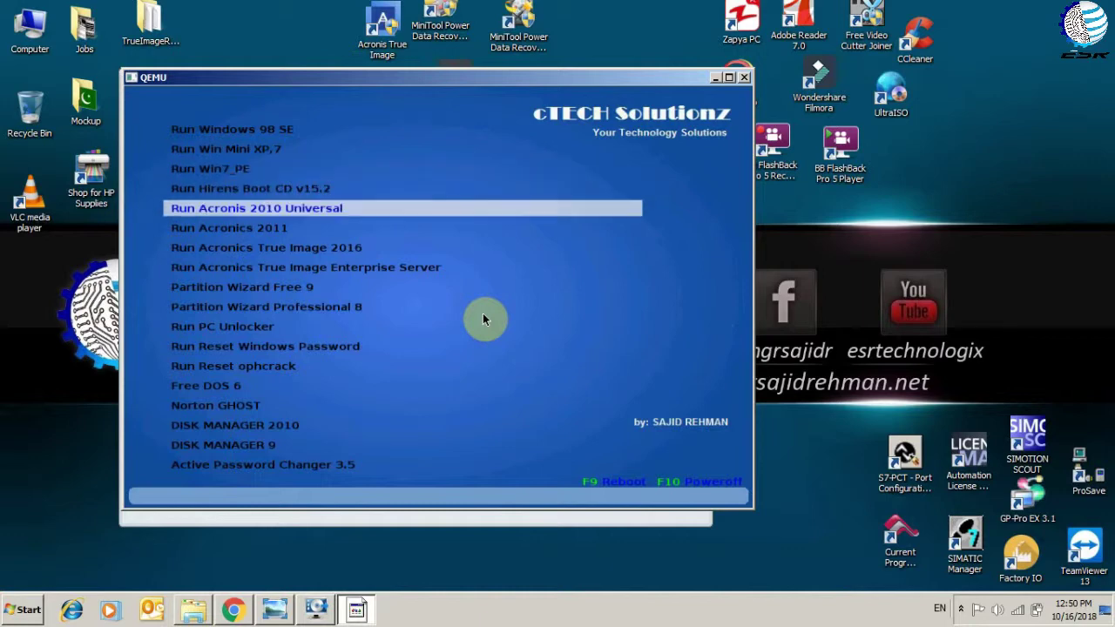
pyautogui.press('Down')
pyautogui.press('Up')
pyautogui.press('Down')
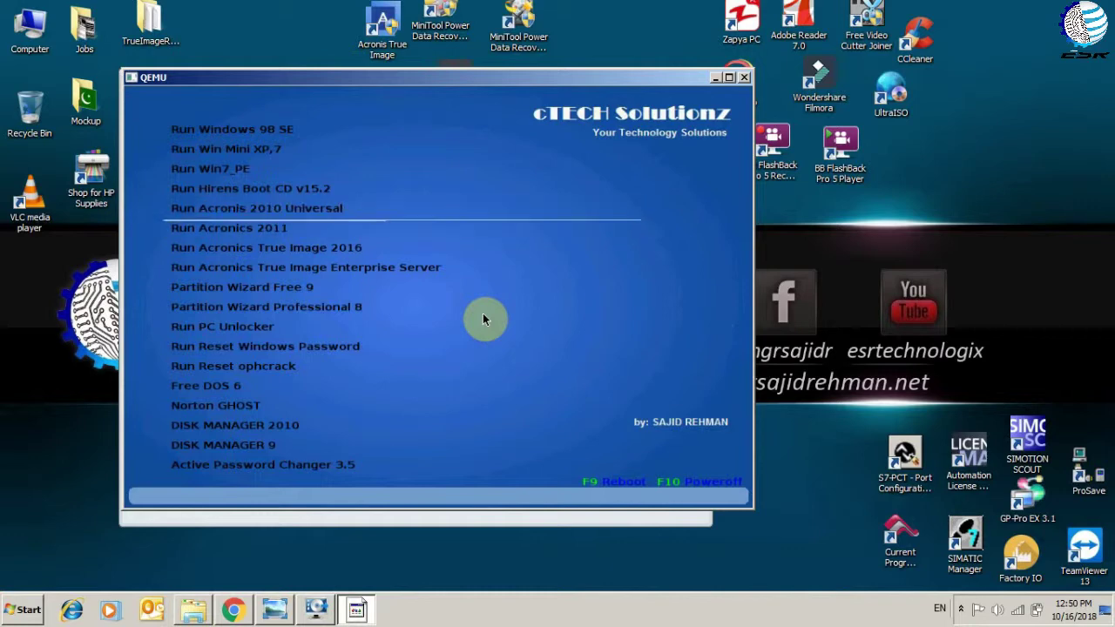
pyautogui.press('Down')
pyautogui.press('Down')
pyautogui.press('Down')
pyautogui.press('Down')
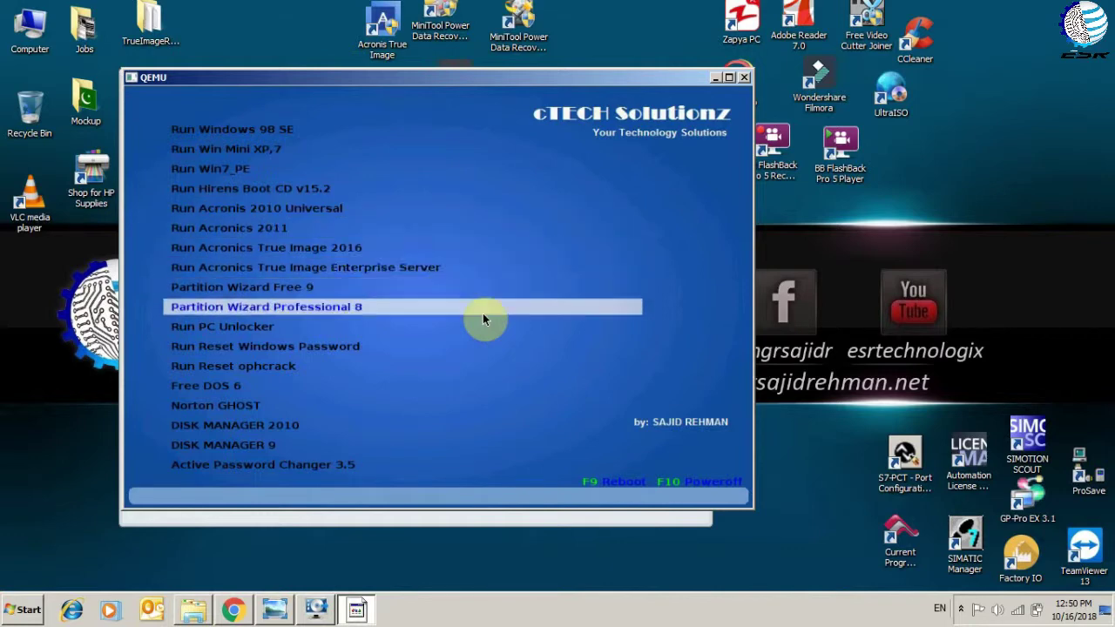
pyautogui.press('Down')
pyautogui.press('Down')
pyautogui.press('Down')
pyautogui.press('Down')
pyautogui.press('Down')
pyautogui.press('Down')
pyautogui.press('Down')
pyautogui.press('Down')
pyautogui.press('Up')
pyautogui.press('Up')
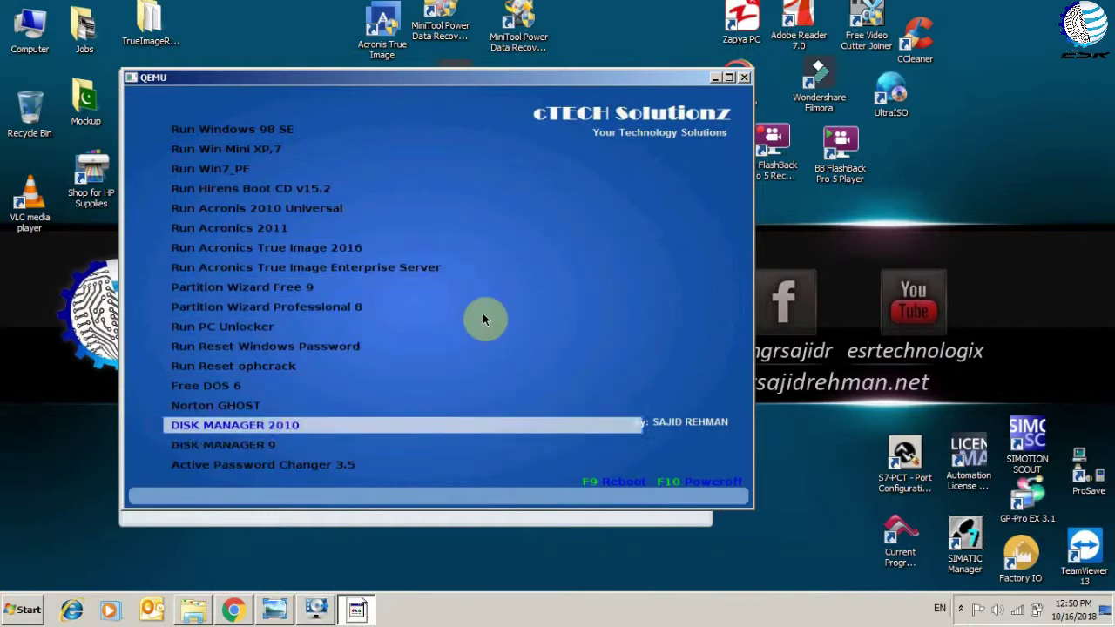
pyautogui.press('Up')
pyautogui.press('Up')
pyautogui.press('Up')
pyautogui.press('Up')
pyautogui.press('Up')
pyautogui.press('Up')
pyautogui.press('Up')
pyautogui.press('Up')
pyautogui.press('Up')
pyautogui.press('Up')
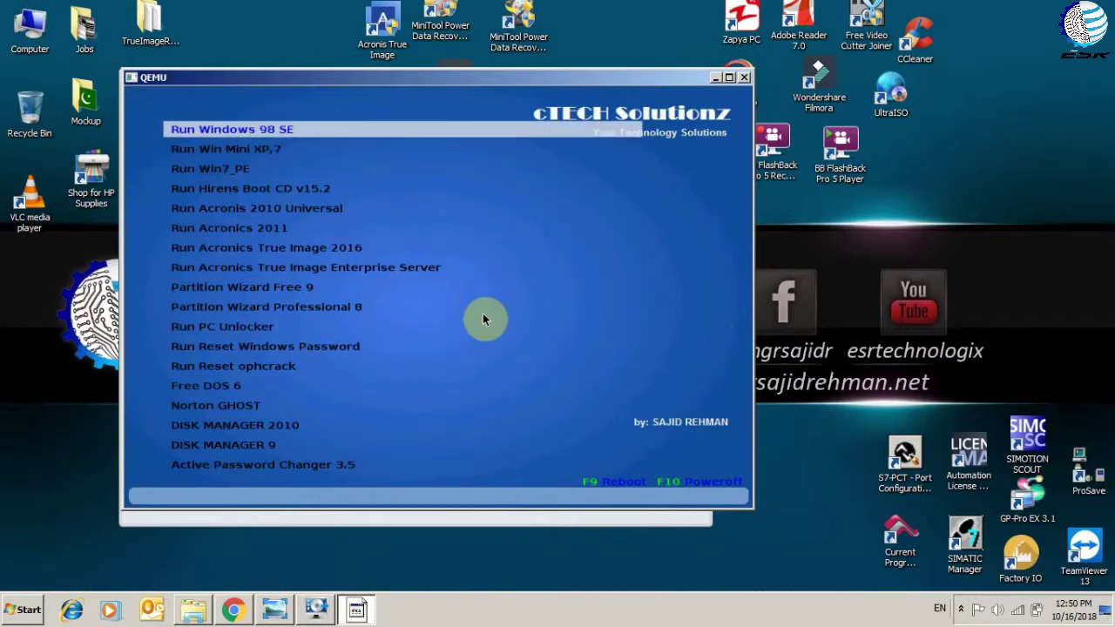
pyautogui.press('Up')
pyautogui.press('Up')
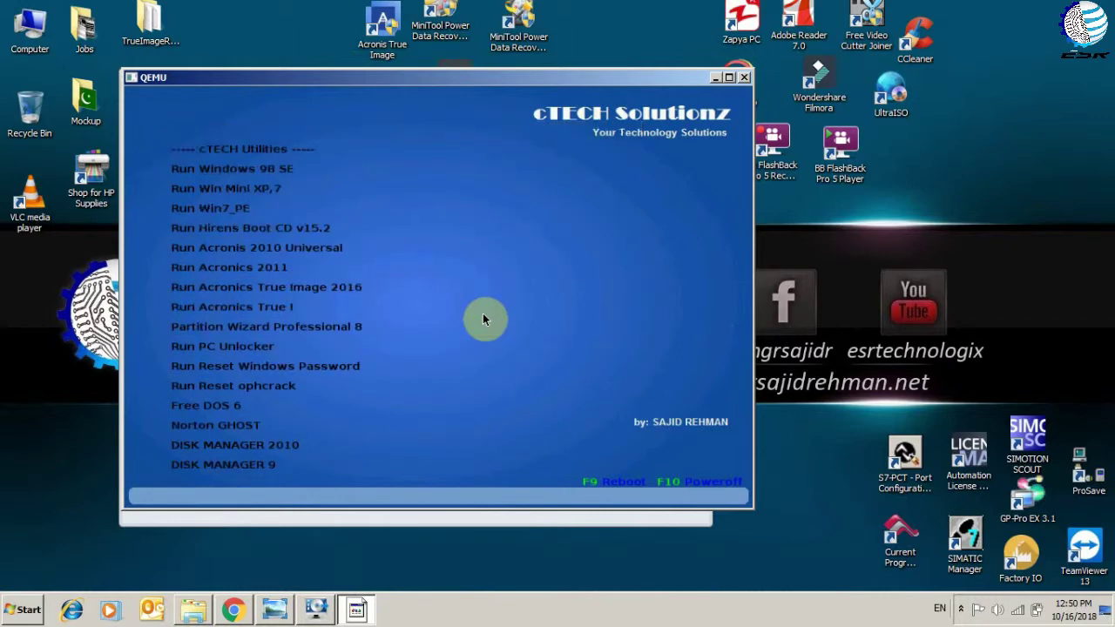
pyautogui.press('Up')
pyautogui.press('Up')
pyautogui.press('Up')
pyautogui.press('Up')
pyautogui.press('Up')
pyautogui.press('Up')
pyautogui.press('Up')
pyautogui.press('Up')
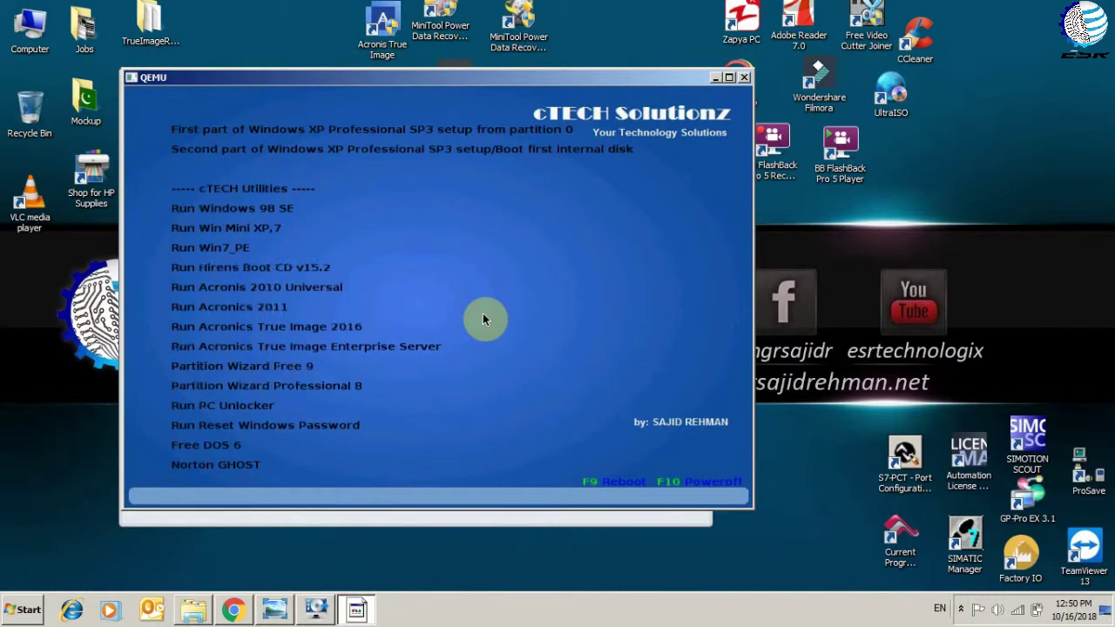
pyautogui.press('Up')
pyautogui.press('Up')
pyautogui.press('Up')
pyautogui.press('Up')
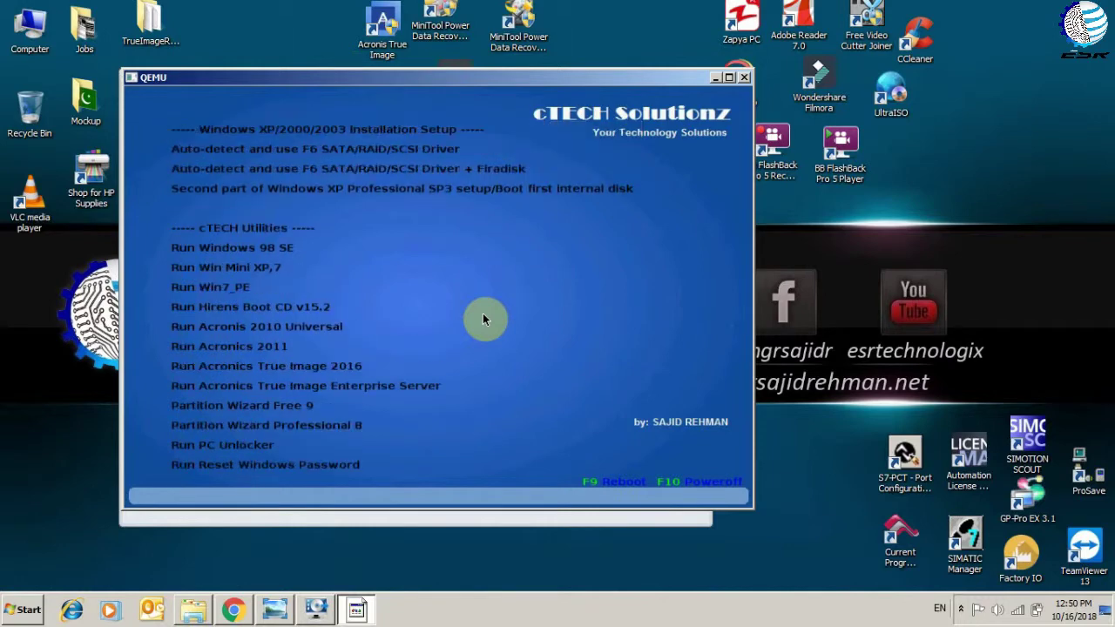
pyautogui.press('Up')
# Step: Move the selection back down to Run Hirens Boot CD v15.2 and launch it
pyautogui.press('Up')
pyautogui.press('Up')
pyautogui.press('Up')
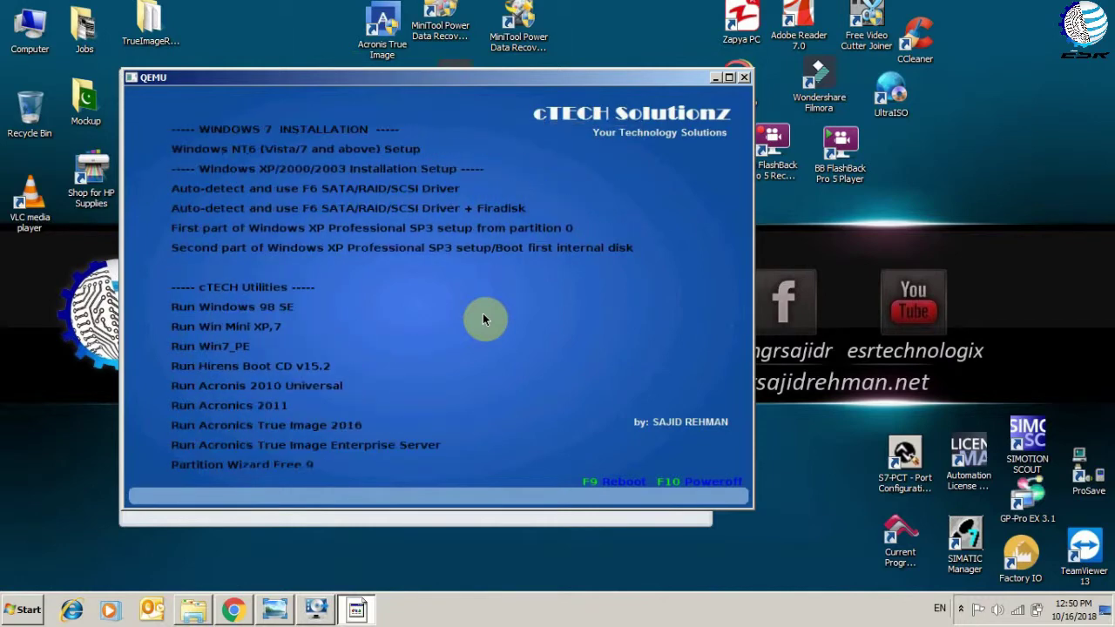
pyautogui.press('Up')
pyautogui.press('Up')
pyautogui.press('Down')
pyautogui.press('Up')
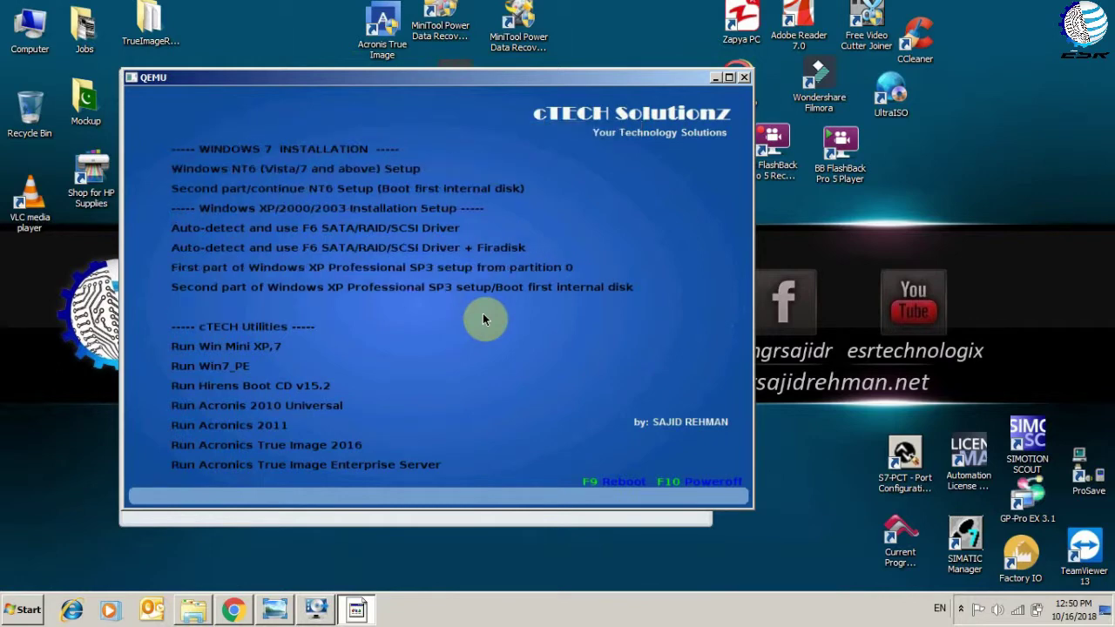
pyautogui.press('Up')
pyautogui.press('Up')
pyautogui.press('Up')
pyautogui.press('Up')
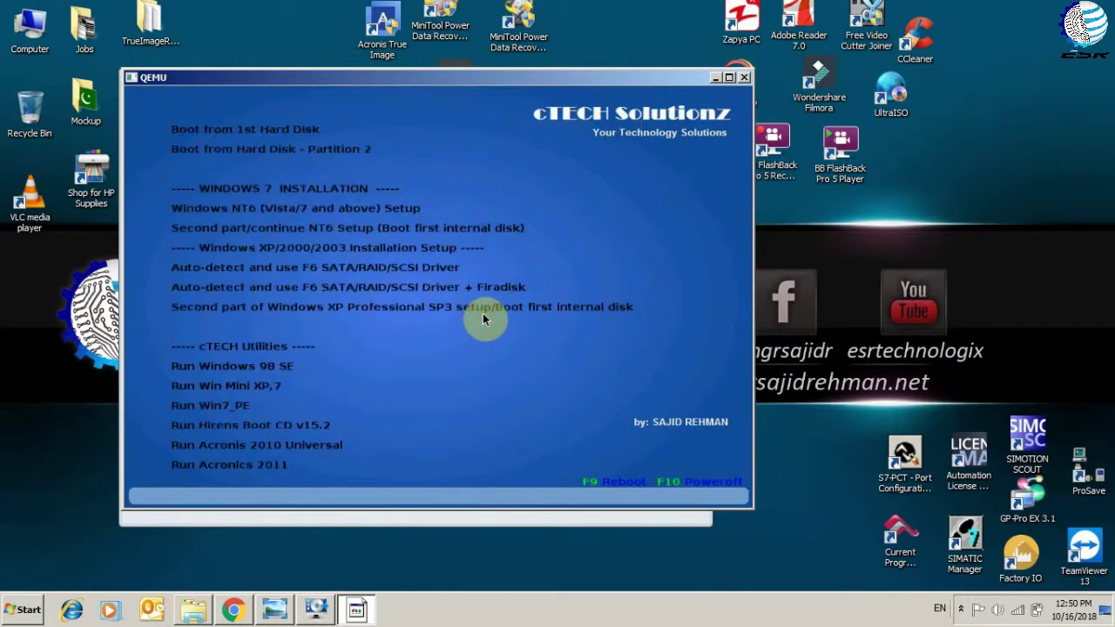
pyautogui.press('Down')
pyautogui.press('Down')
pyautogui.press('Down')
pyautogui.press('Down')
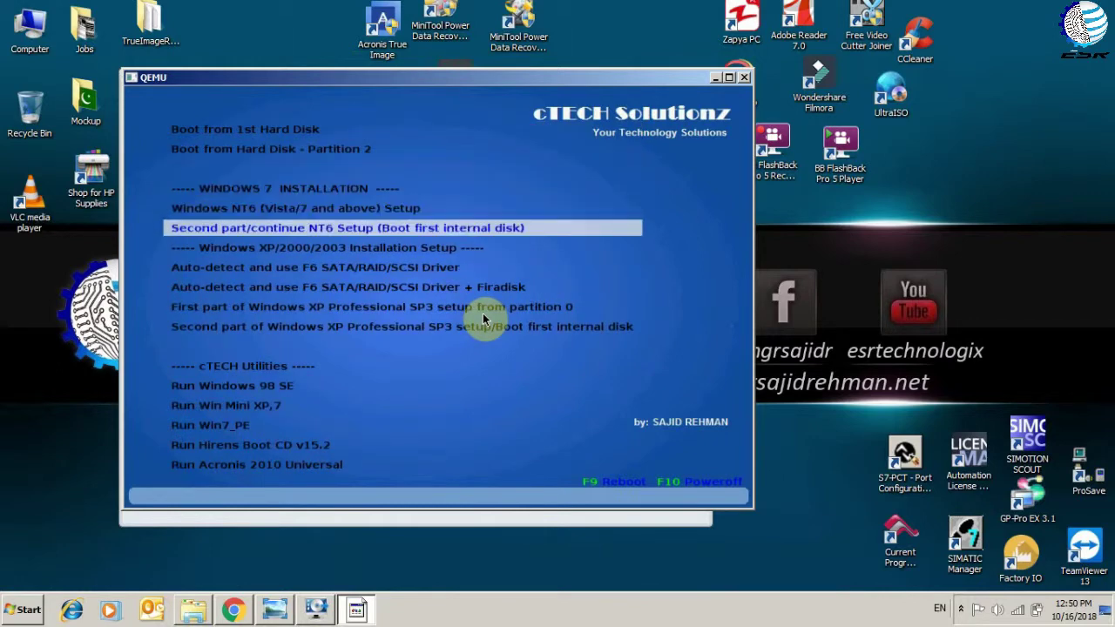
pyautogui.press('Up')
pyautogui.press('Up')
pyautogui.press('Down')
pyautogui.press('Down')
pyautogui.press('Down')
pyautogui.press('Down')
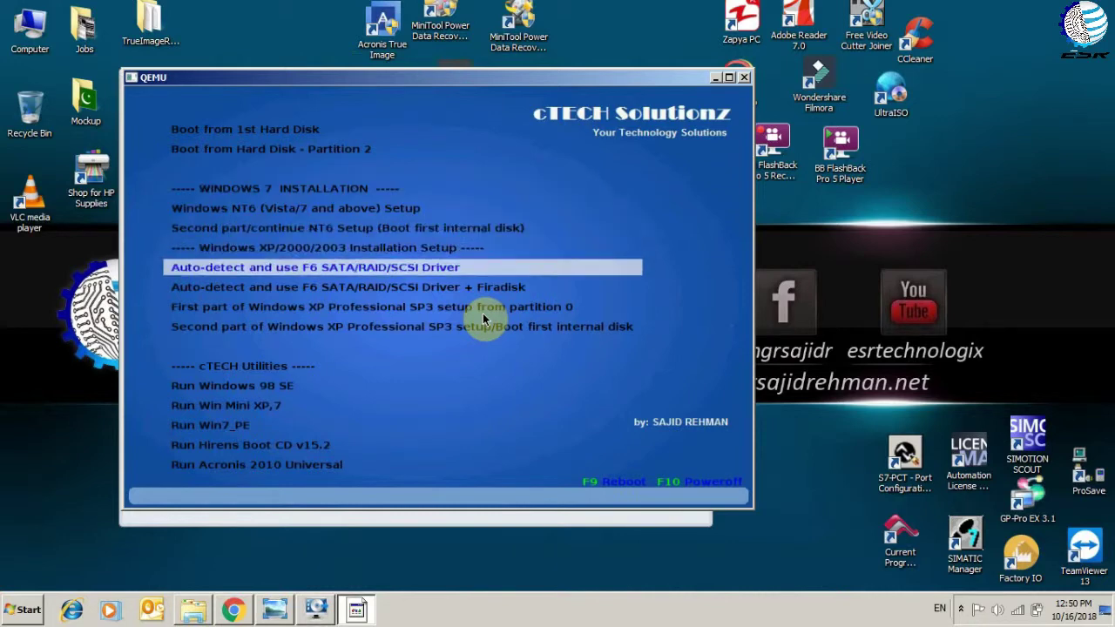
pyautogui.press('Down')
pyautogui.press('Down')
pyautogui.press('Down')
pyautogui.press('Down')
pyautogui.press('Down')
pyautogui.press('Down')
pyautogui.press('Down')
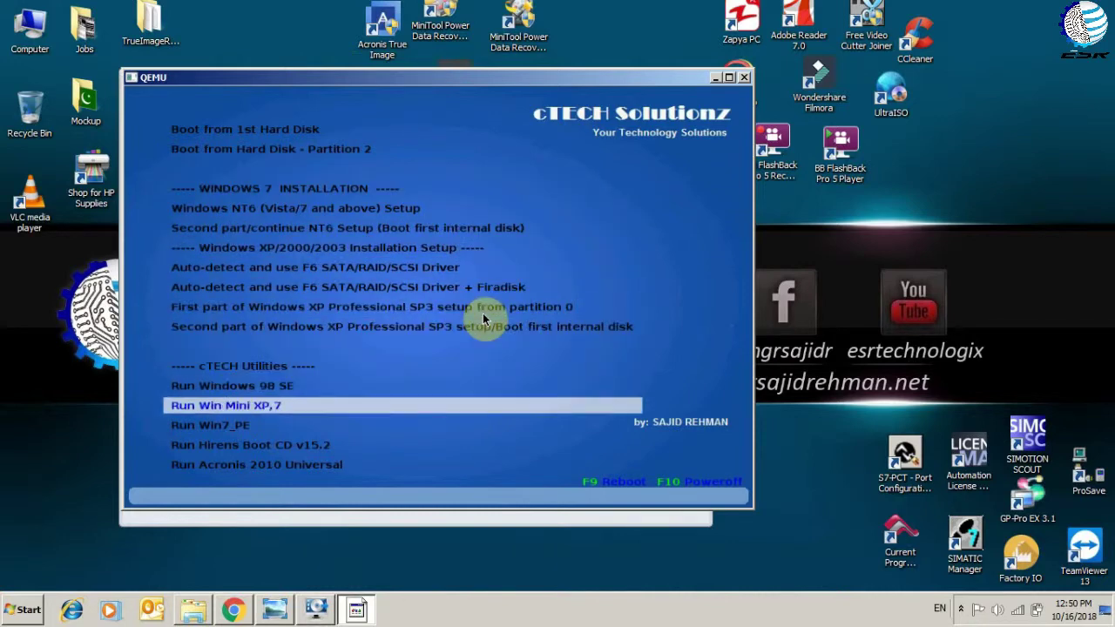
pyautogui.press('Down')
pyautogui.press('Down')
pyautogui.press('Down')
pyautogui.press('Down')
pyautogui.press('Down')
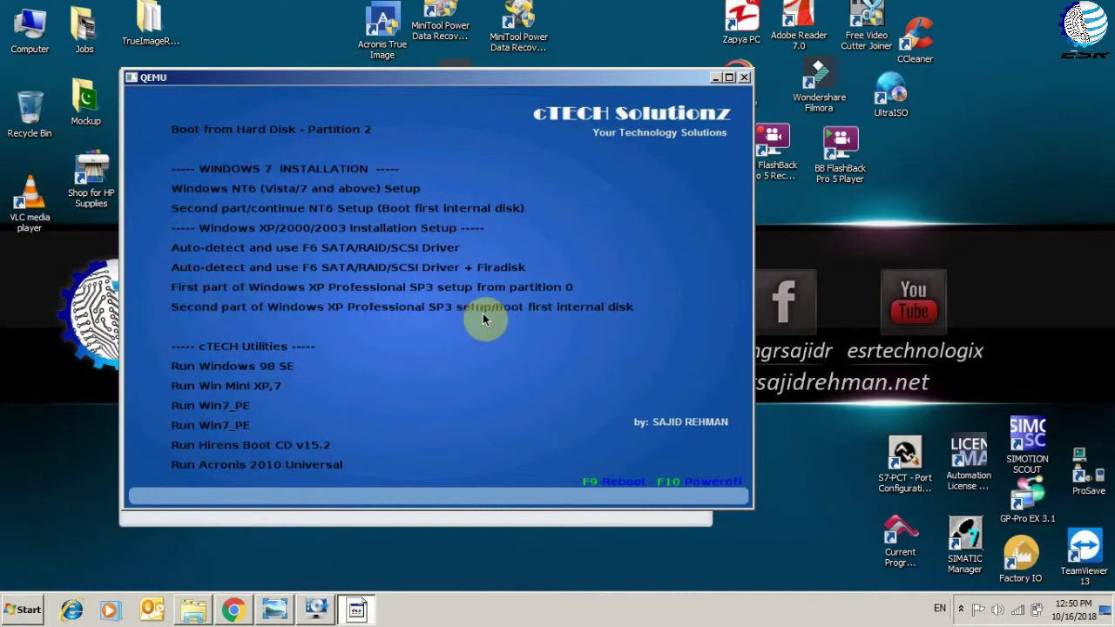
pyautogui.press('Down')
pyautogui.press('Down')
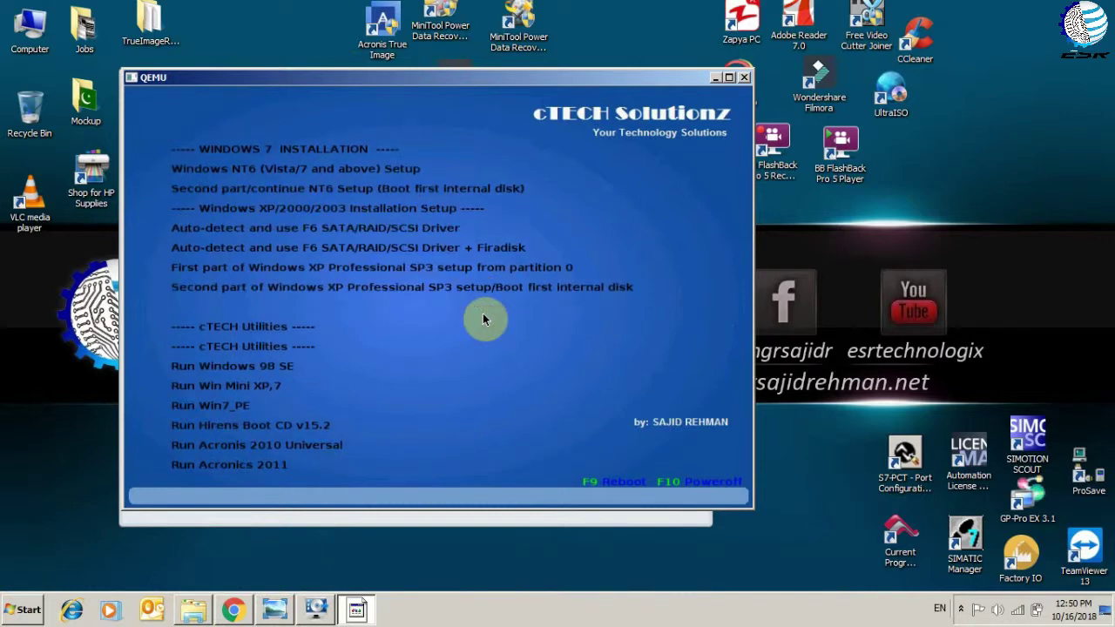
pyautogui.press('Down')
pyautogui.press('Down')
pyautogui.press('Down')
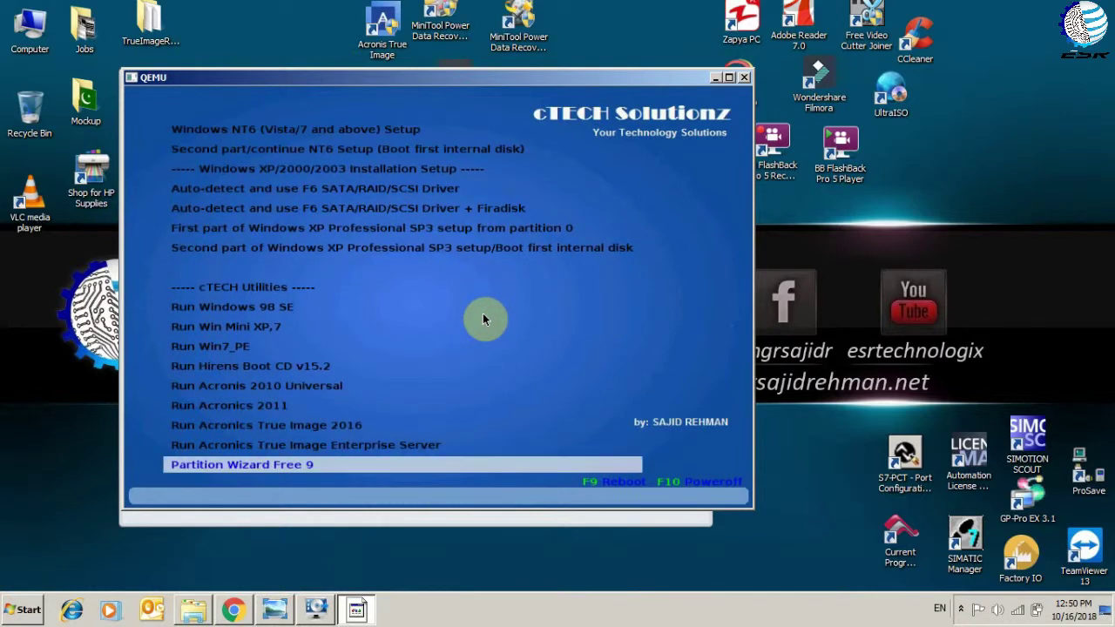
pyautogui.press('Up')
pyautogui.press('Up')
pyautogui.press('Up')
pyautogui.press('Up')
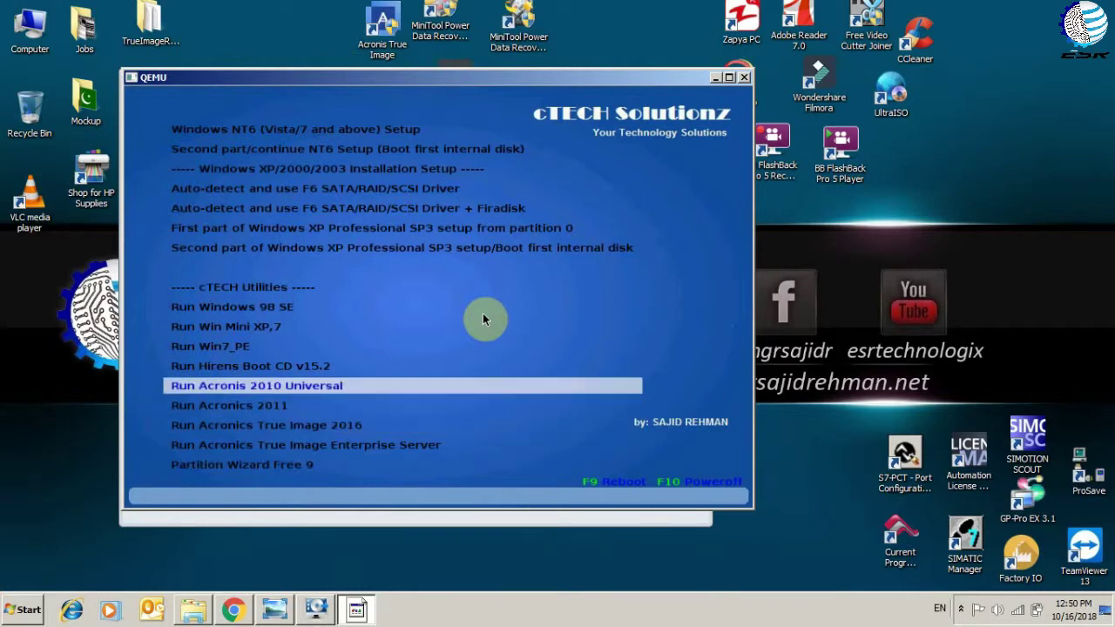
pyautogui.press('Up')
pyautogui.press('Up')
pyautogui.press('Up')
pyautogui.press('Down')
pyautogui.press('Down')
pyautogui.press('Up')
pyautogui.press('Down')
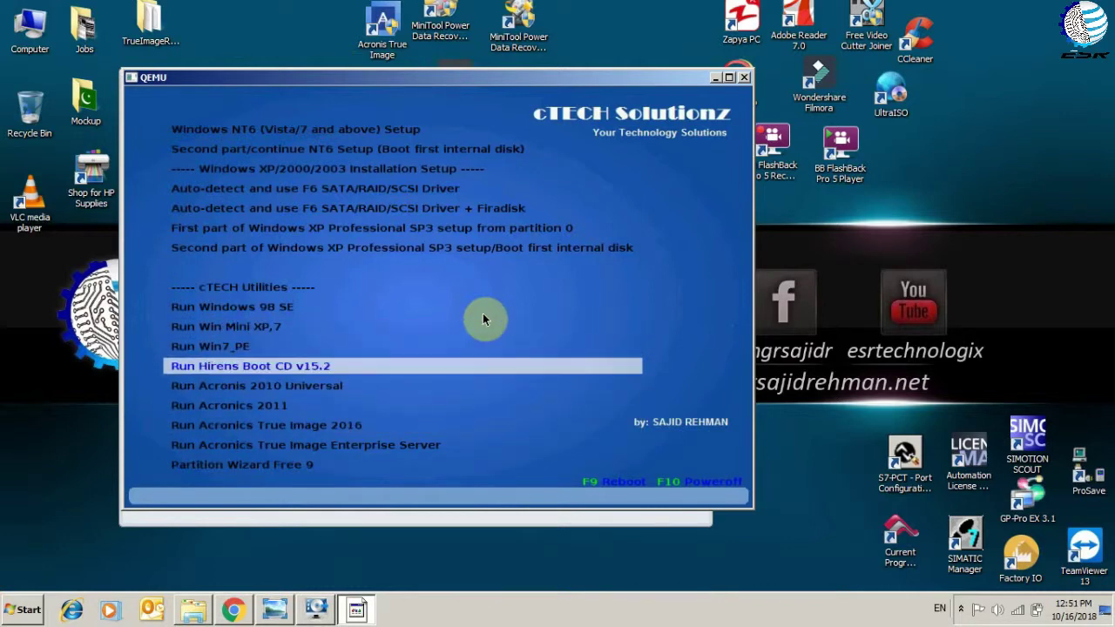
pyautogui.press('Down')
pyautogui.press('Up')
pyautogui.press('Return')
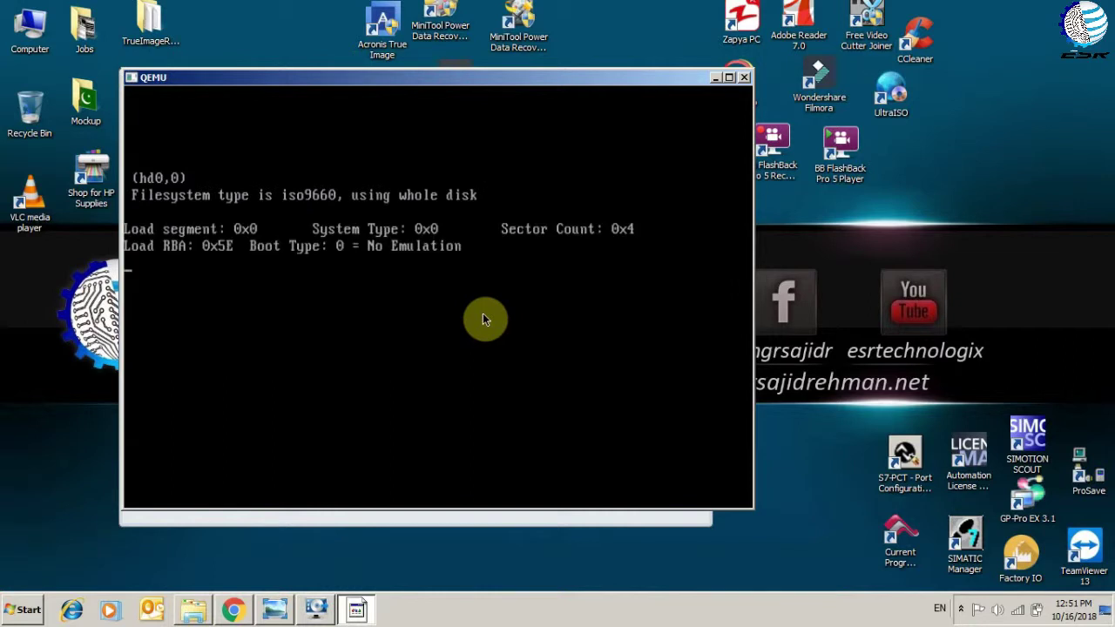
# Step: Stop the Hiren's BootCD 15.2 countdown, highlight Mini Windows Xp and boot it
pyautogui.press('Up')
pyautogui.press('Up')
pyautogui.press('Up')
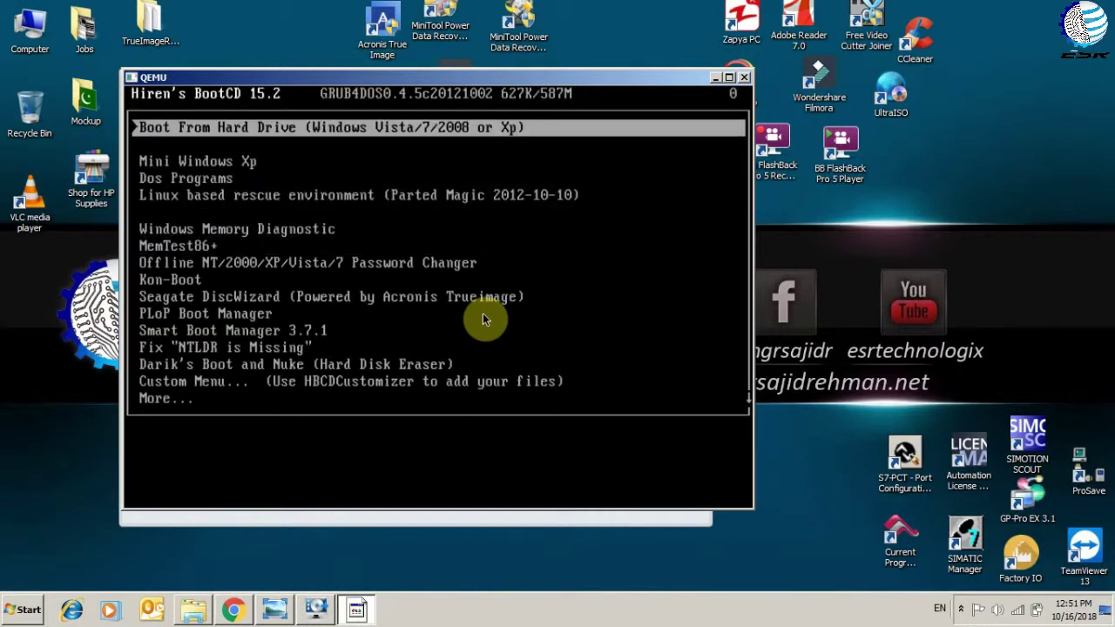
pyautogui.press('Down')
pyautogui.press('Down')
pyautogui.press('Up')
pyautogui.press('Up')
pyautogui.press('Down')
pyautogui.press('Down')
pyautogui.press('Down')
pyautogui.press('Down')
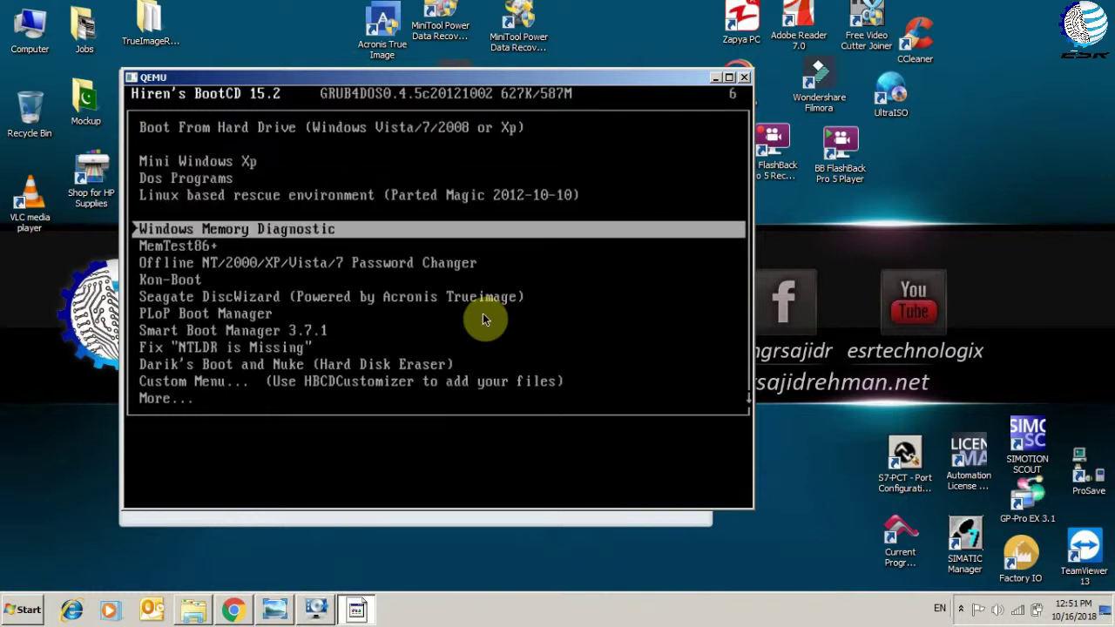
pyautogui.press('Up')
pyautogui.press('Up')
pyautogui.press('Up')
pyautogui.press('Up')
pyautogui.press('Down')
pyautogui.press('Down')
pyautogui.press('Down')
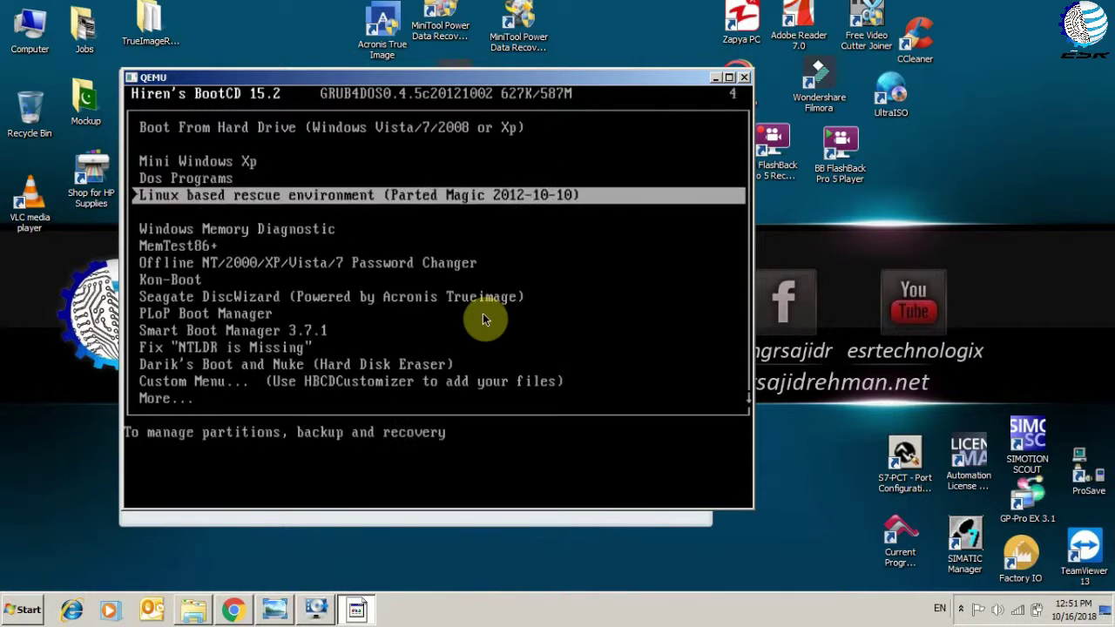
pyautogui.press('Down')
pyautogui.press('Down')
pyautogui.press('Down')
pyautogui.press('Up')
pyautogui.press('Up')
pyautogui.press('Up')
pyautogui.press('Up')
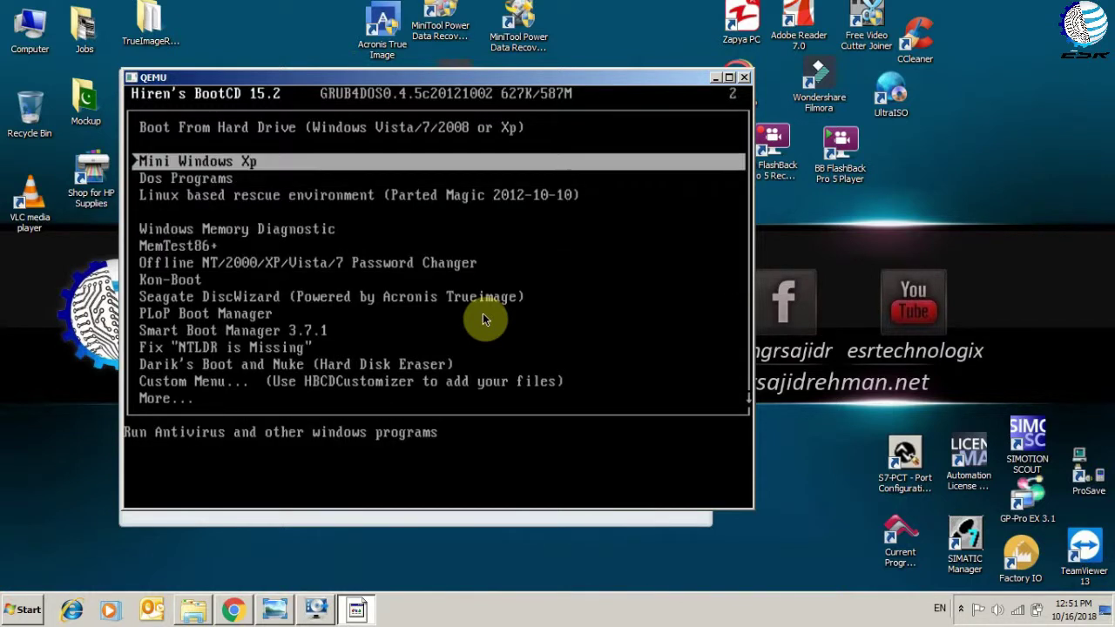
pyautogui.press('Return')
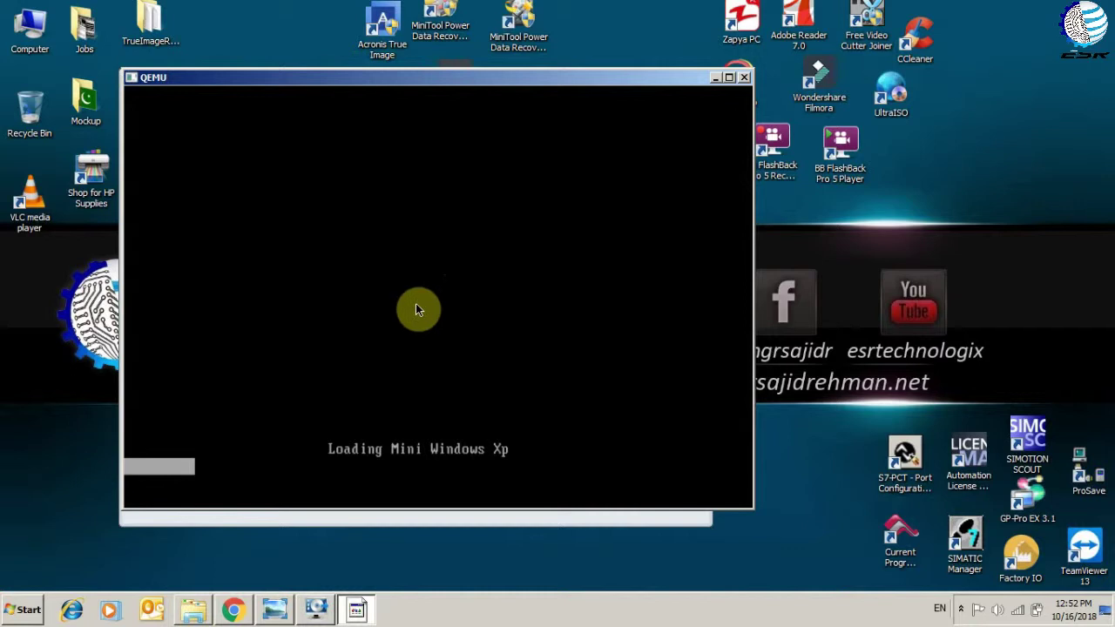
# Step: Drag the QEMU window around the desktop, then open Computer from the desktop icon
pyautogui.moveTo(366, 77)
pyautogui.mouseDown()
pyautogui.moveTo(457, 129)
pyautogui.moveTo(353, 79)
pyautogui.moveTo(414, 90)
pyautogui.moveTo(509, 451)
pyautogui.moveTo(440, 405)
pyautogui.mouseUp()
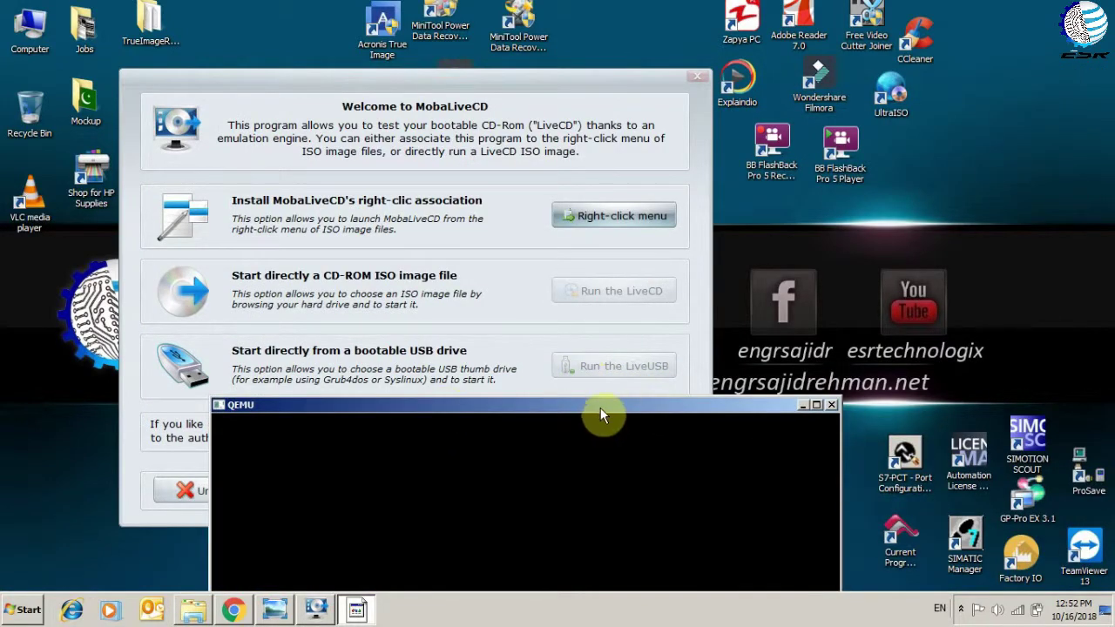
pyautogui.moveTo(600, 408); pyautogui.dragTo(524, 210)
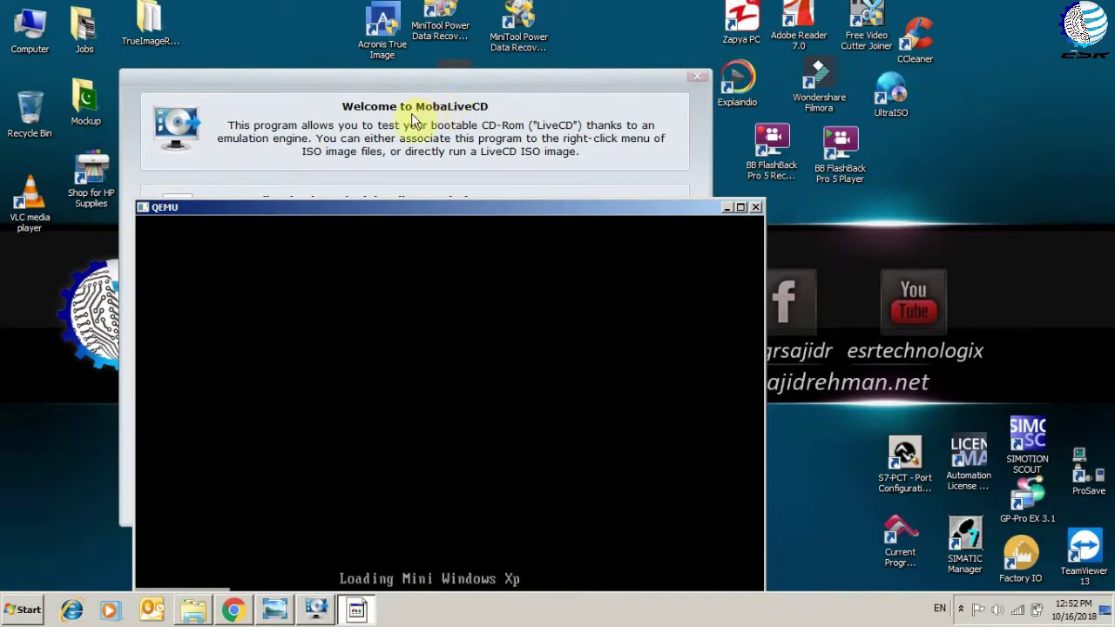
pyautogui.moveTo(447, 211); pyautogui.dragTo(564, 97)
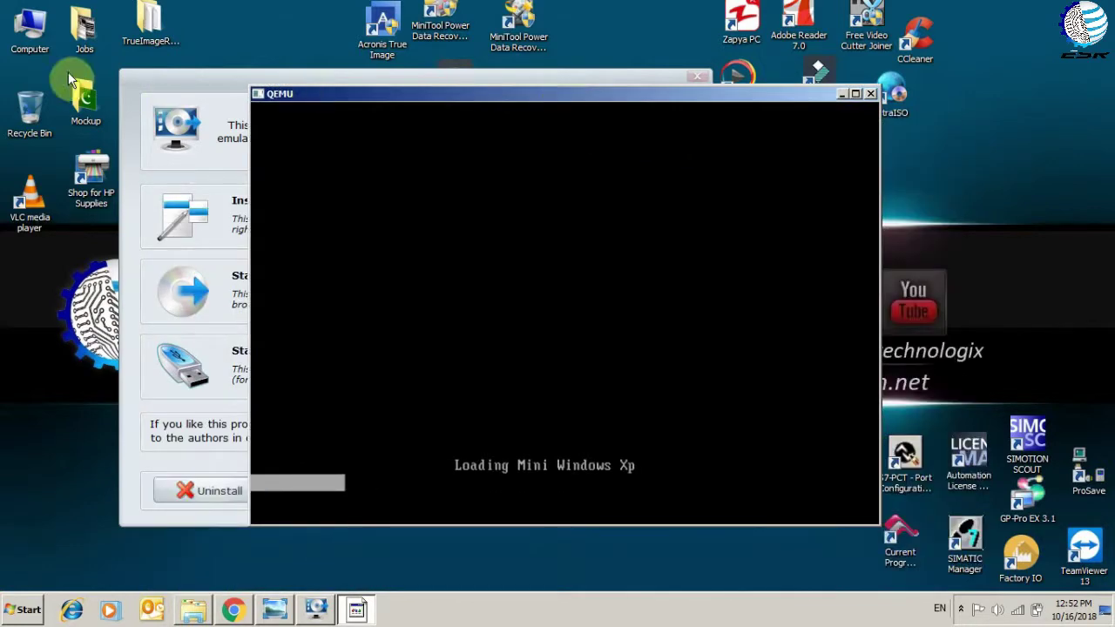
pyautogui.doubleClick(32, 26)
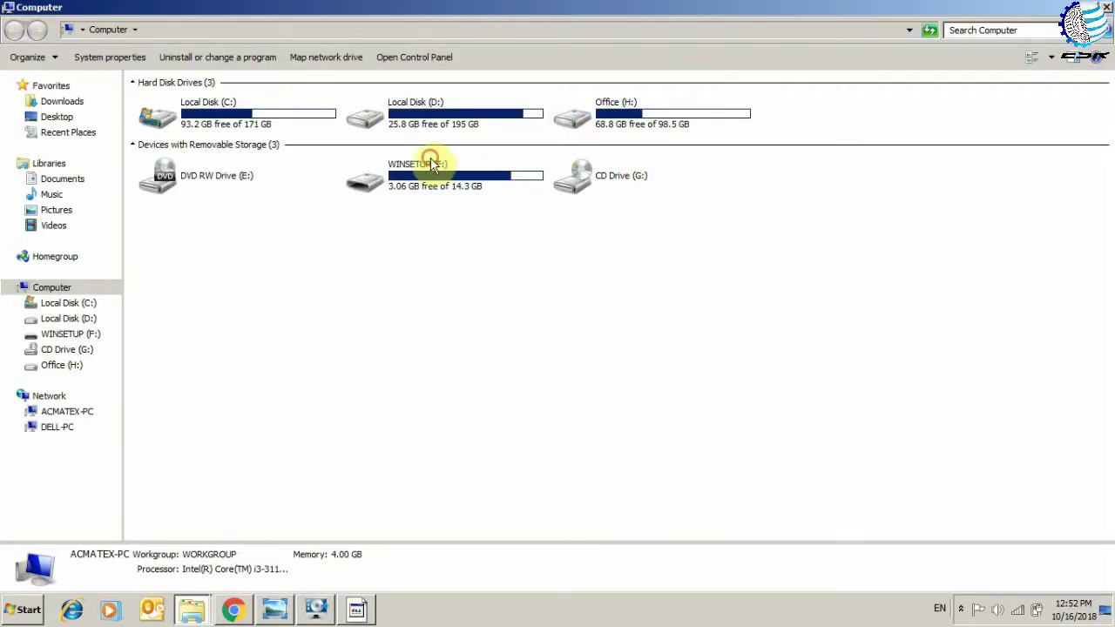
# Step: Open the WINSETUP (F:) drive and scroll through its contents
pyautogui.click(426, 169)
pyautogui.doubleClick(422, 170)
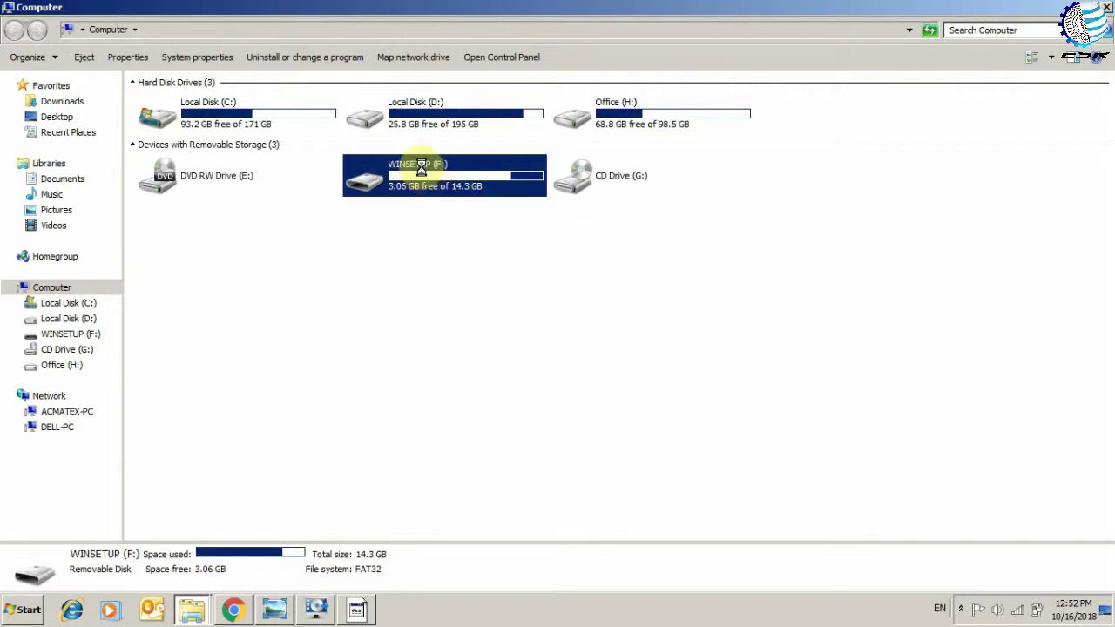
pyautogui.rightClick(420, 166)
pyautogui.click(462, 177)
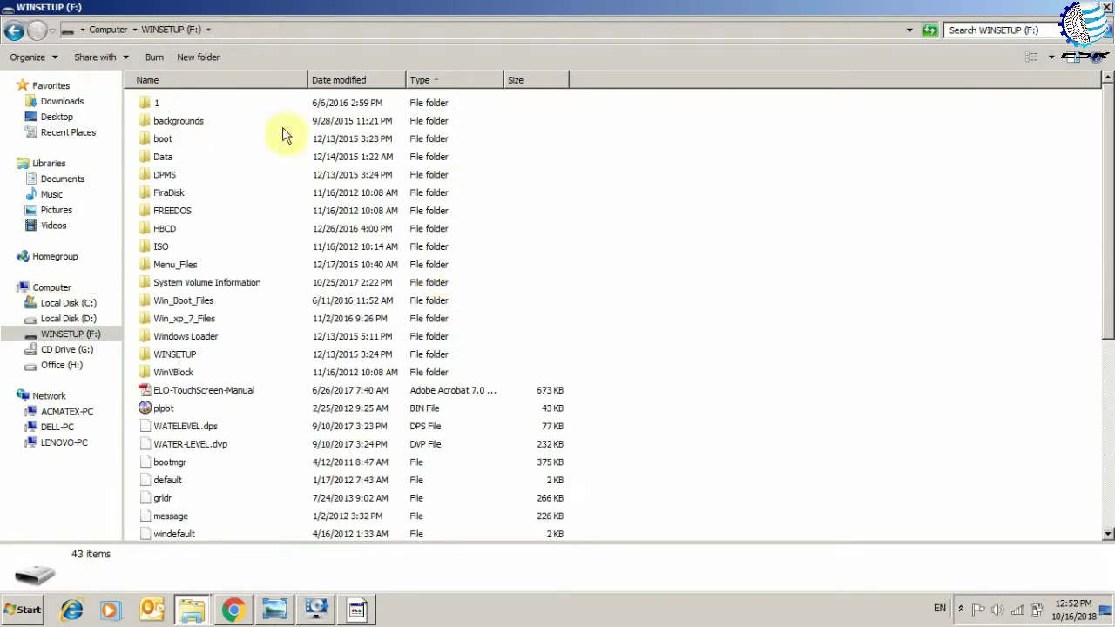
pyautogui.scroll(-6, 324, 314)
pyautogui.scroll(4, 291, 266)
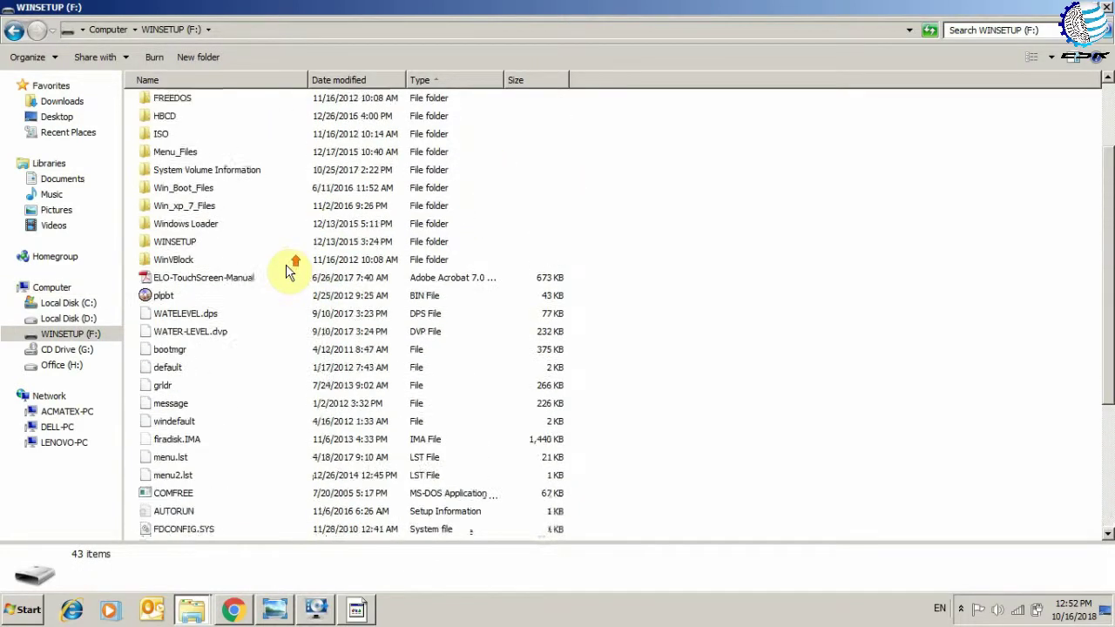
pyautogui.scroll(2, 288, 267)
# Step: Open the ISO folder on WINSETUP and scroll through its files
pyautogui.doubleClick(305, 244)
pyautogui.scroll(-4, 318, 179)
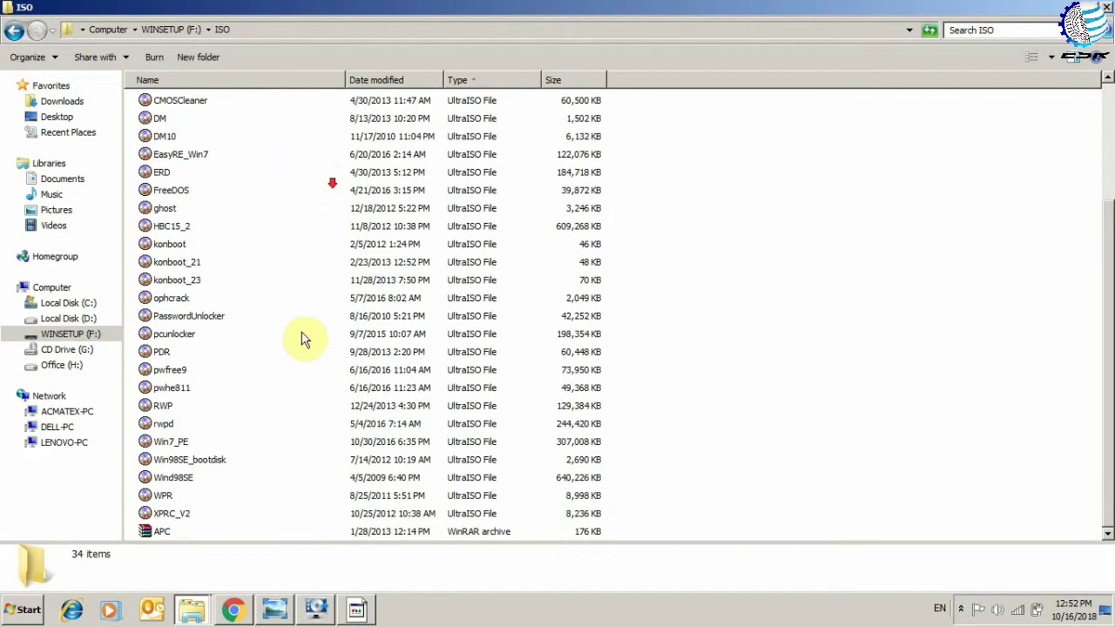
pyautogui.scroll(3, 288, 366)
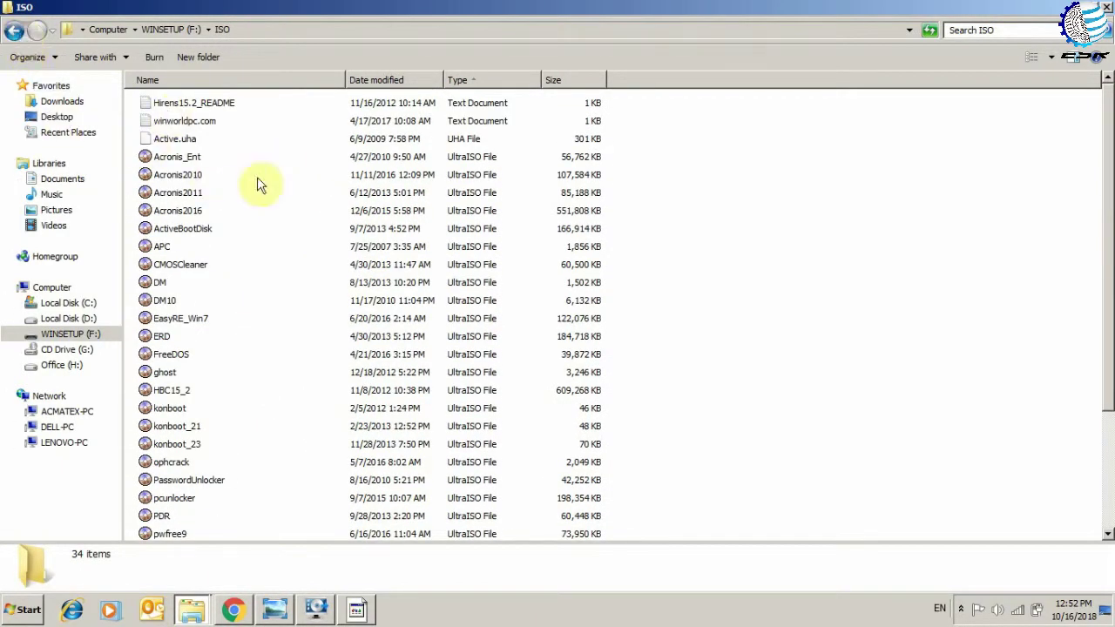
pyautogui.scroll(-3, 287, 244)
# Step: Return to the WINSETUP top level and scroll through its contents
pyautogui.click(9, 31)
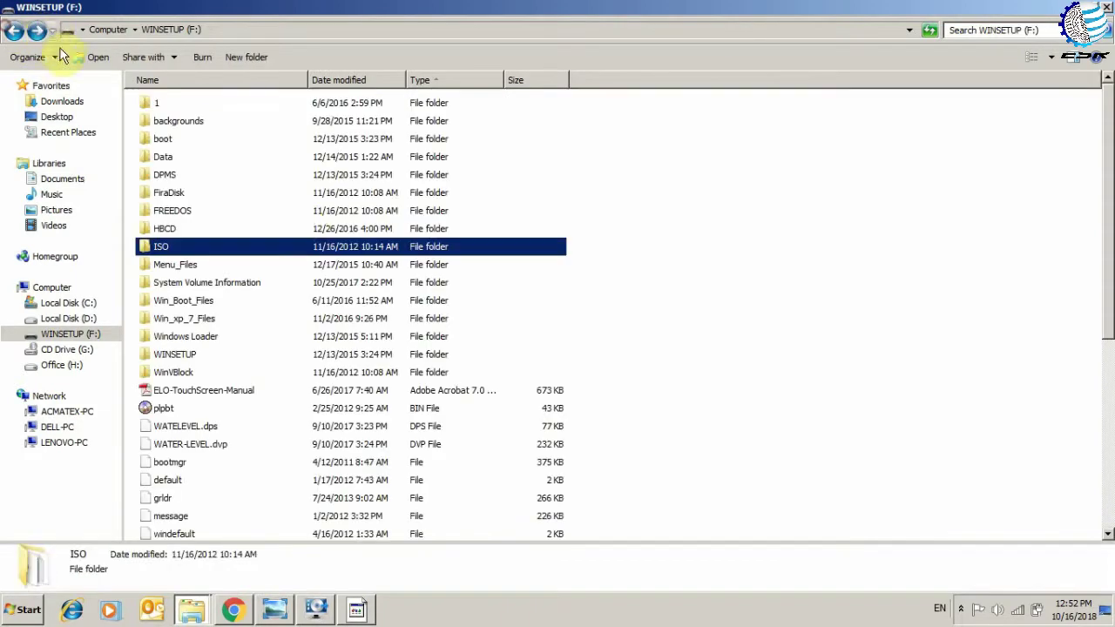
pyautogui.scroll(-3, 470, 240)
pyautogui.scroll(-3, 477, 245)
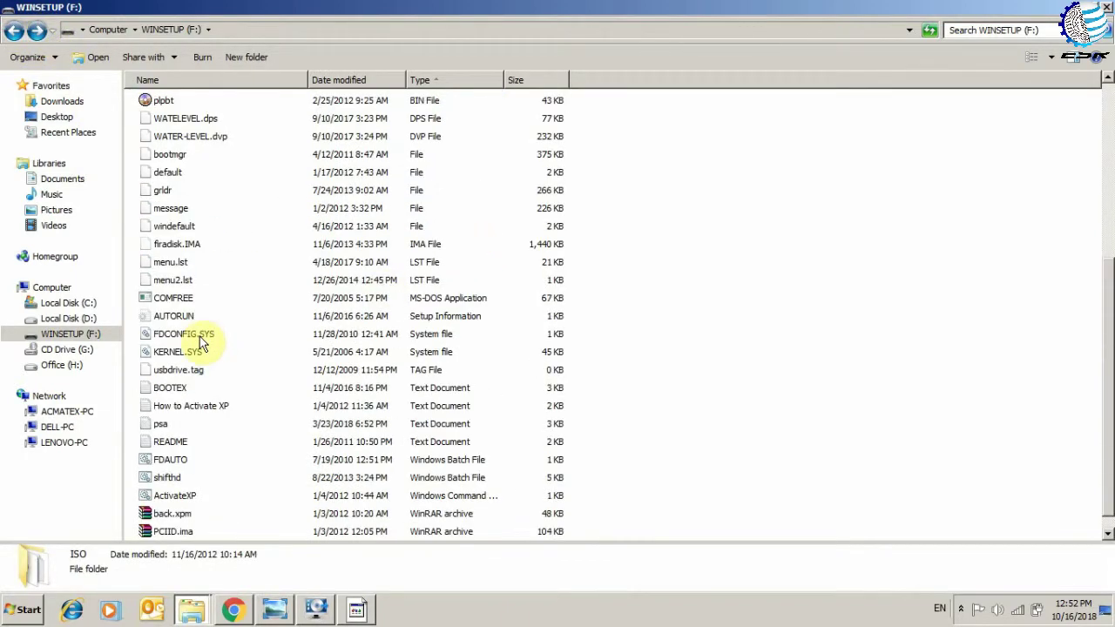
pyautogui.scroll(-1, 211, 345)
pyautogui.scroll(10, 244, 339)
pyautogui.scroll(-10, 275, 333)
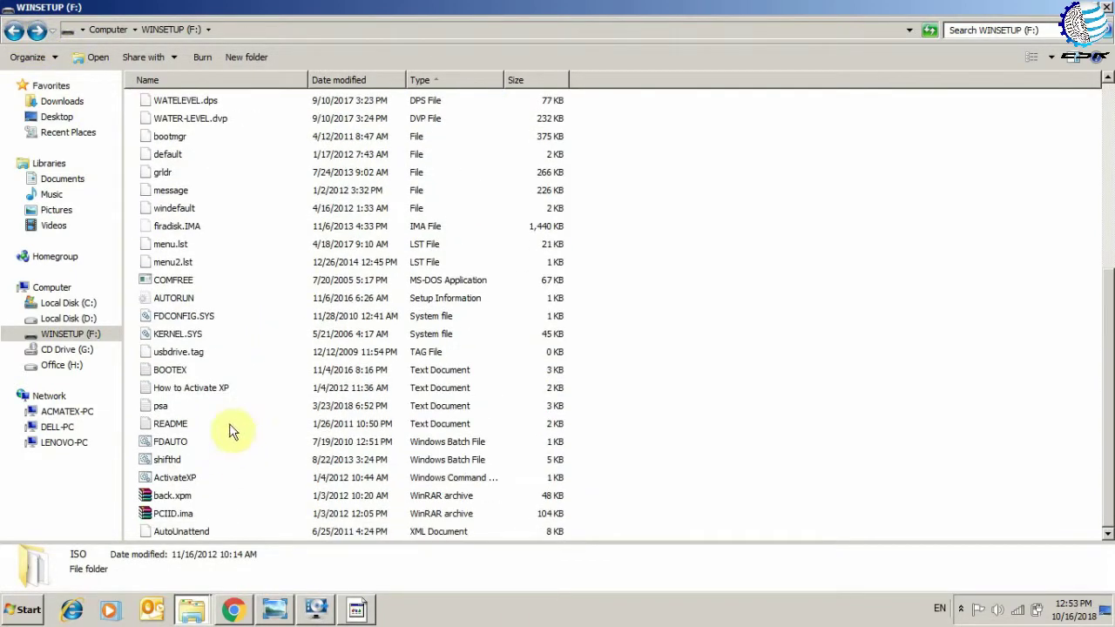
pyautogui.scroll(4, 294, 293)
pyautogui.scroll(2, 294, 293)
pyautogui.scroll(-3, 297, 293)
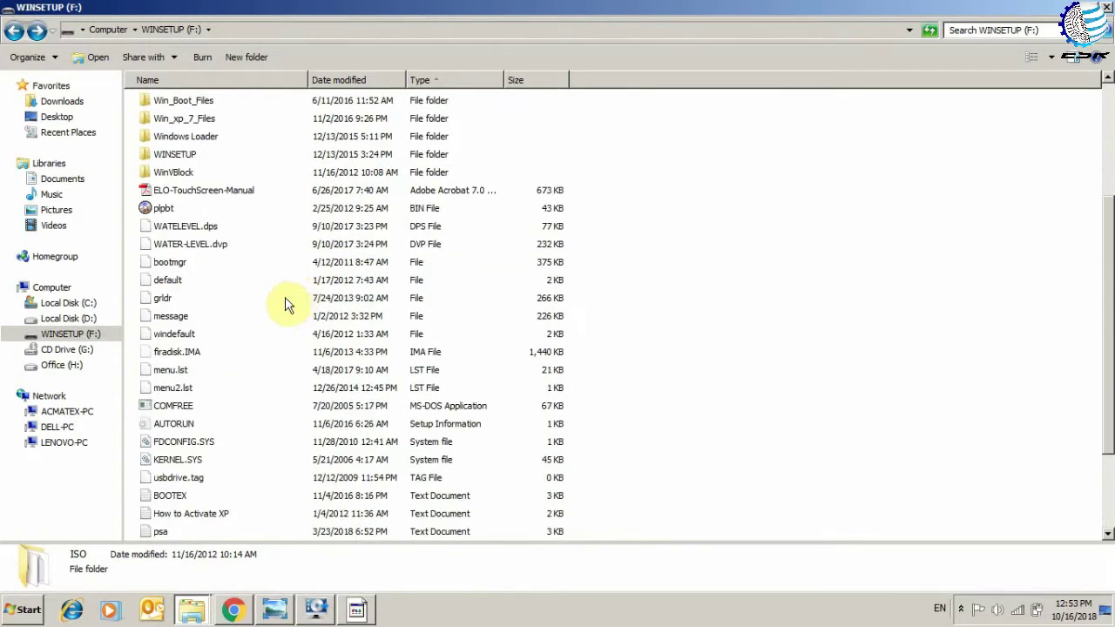
pyautogui.scroll(-3, 274, 310)
pyautogui.scroll(6, 293, 280)
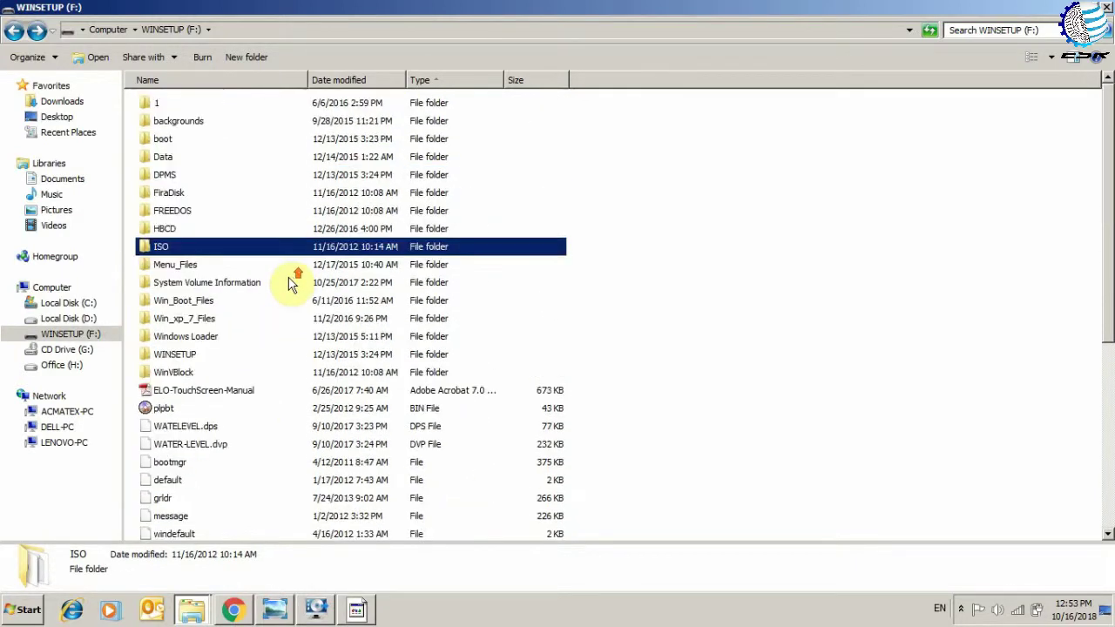
pyautogui.click(780, 192)
pyautogui.scroll(-6, 387, 214)
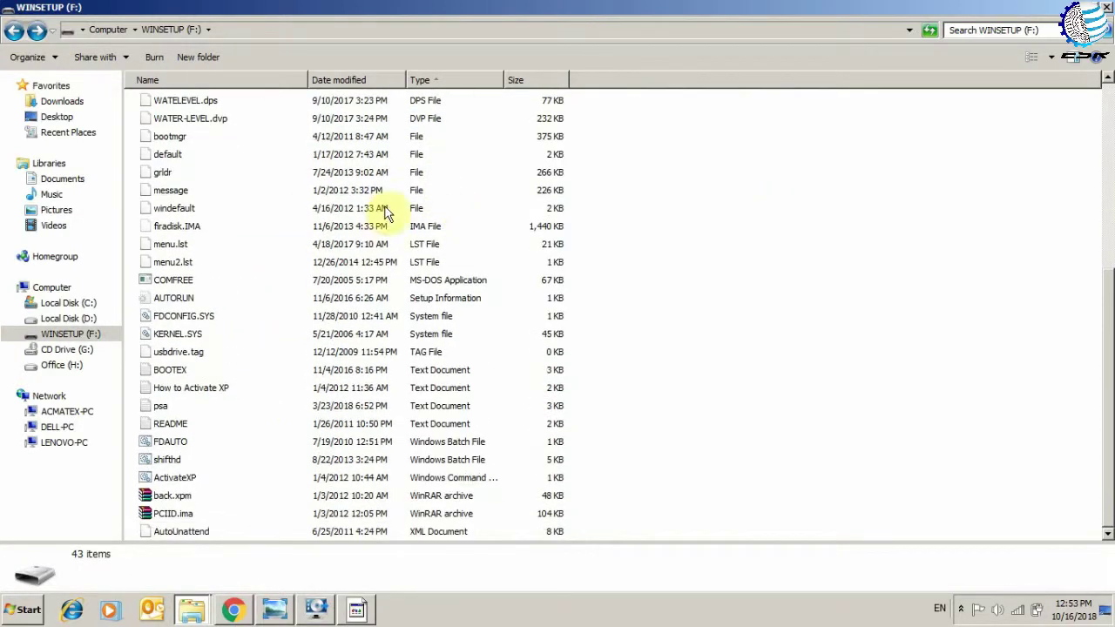
# Step: Go back to Computer, refresh the drive list, reselect WINSETUP (F:), and switch to MobaLiveCD
pyautogui.click(14, 30)
pyautogui.click(542, 264)
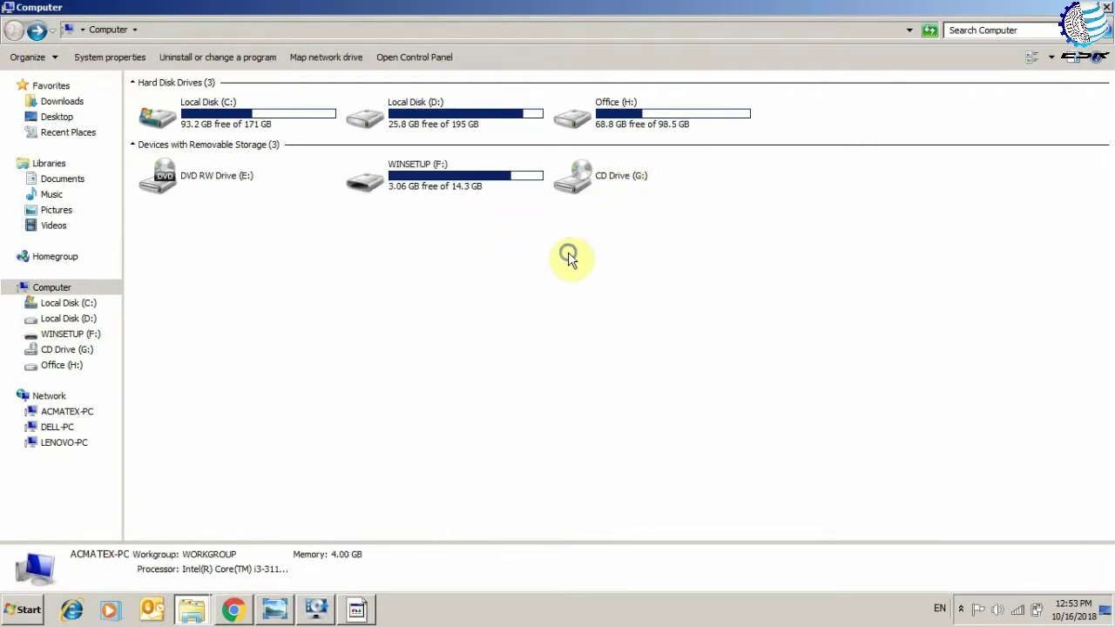
pyautogui.rightClick(571, 254)
pyautogui.click(660, 304)
pyautogui.click(427, 174)
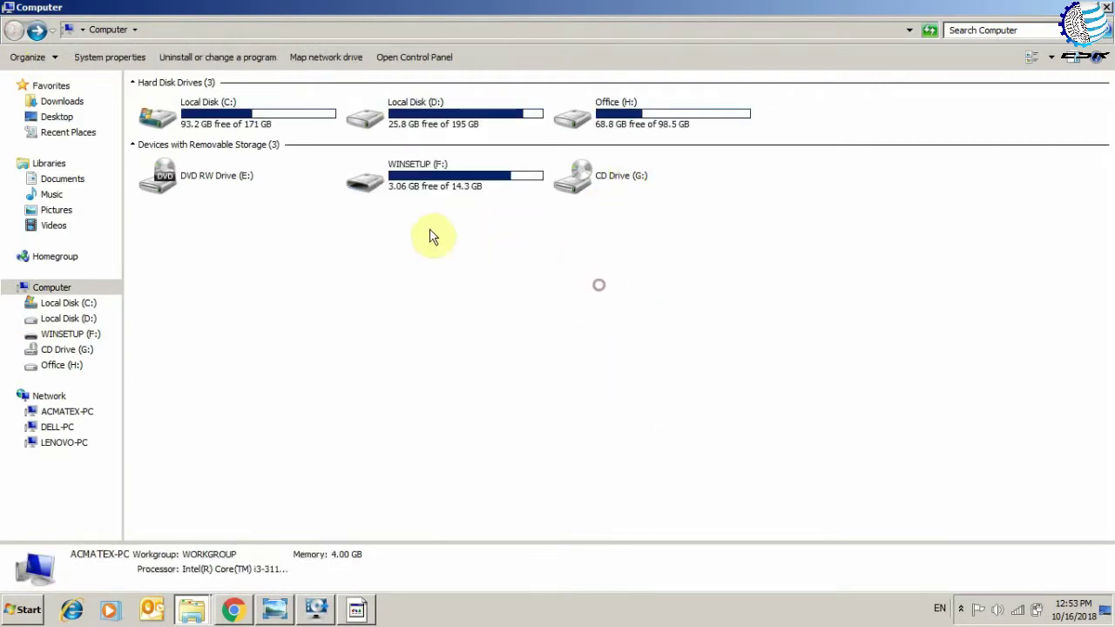
pyautogui.click(440, 168)
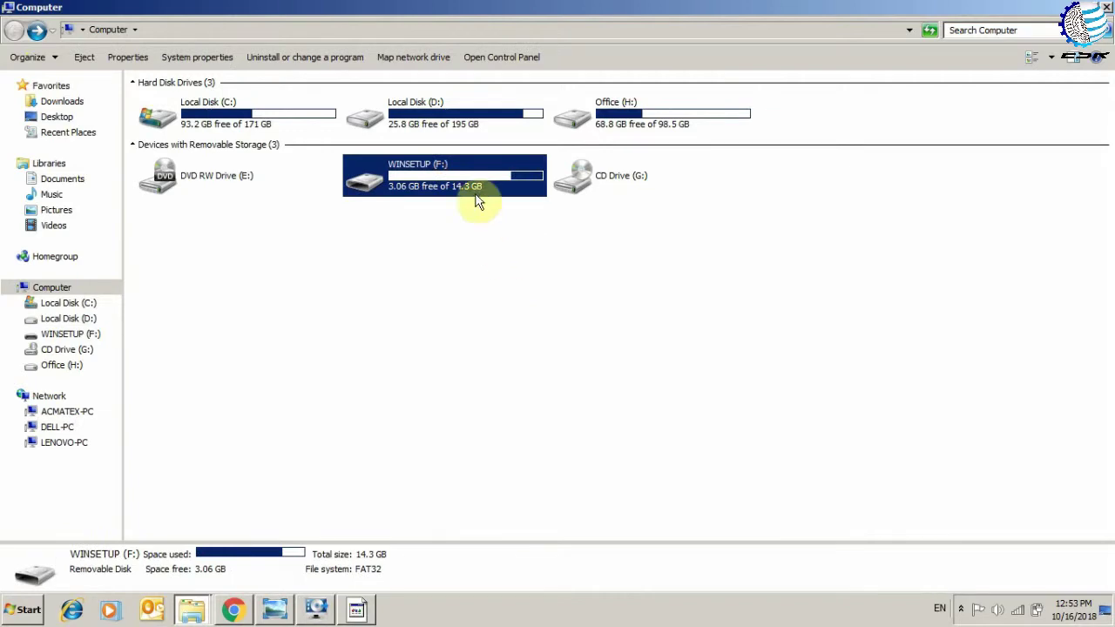
pyautogui.click(362, 607)
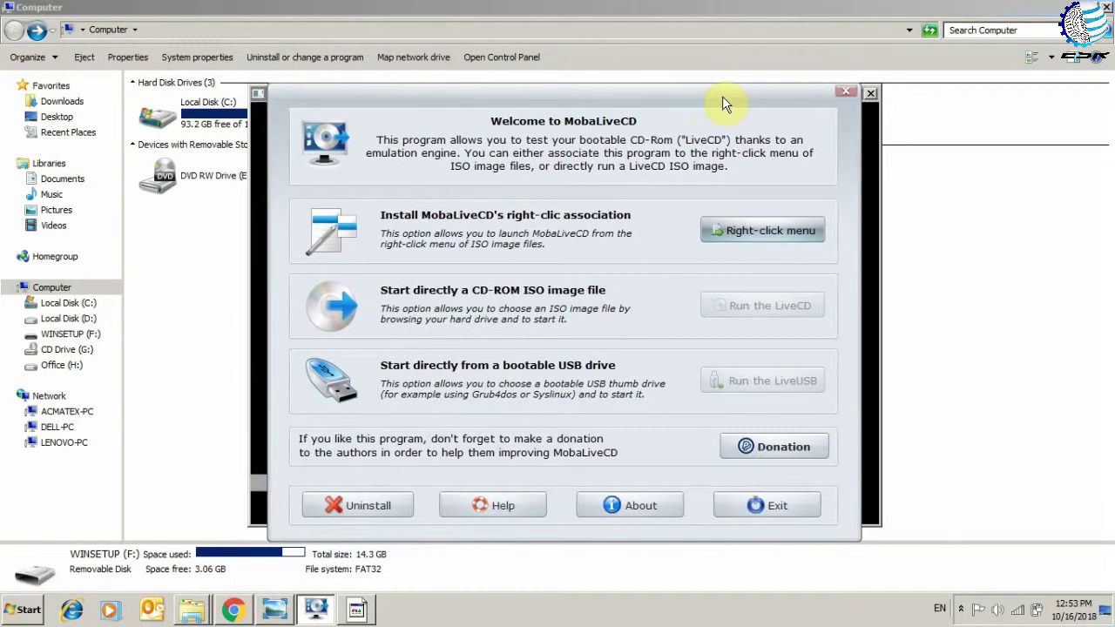
# Step: Nudge the MobaLiveCD and QEMU windows, confirm Mini Windows XP is loading, then raise the welcome window
pyautogui.moveTo(719, 98); pyautogui.dragTo(703, 101)
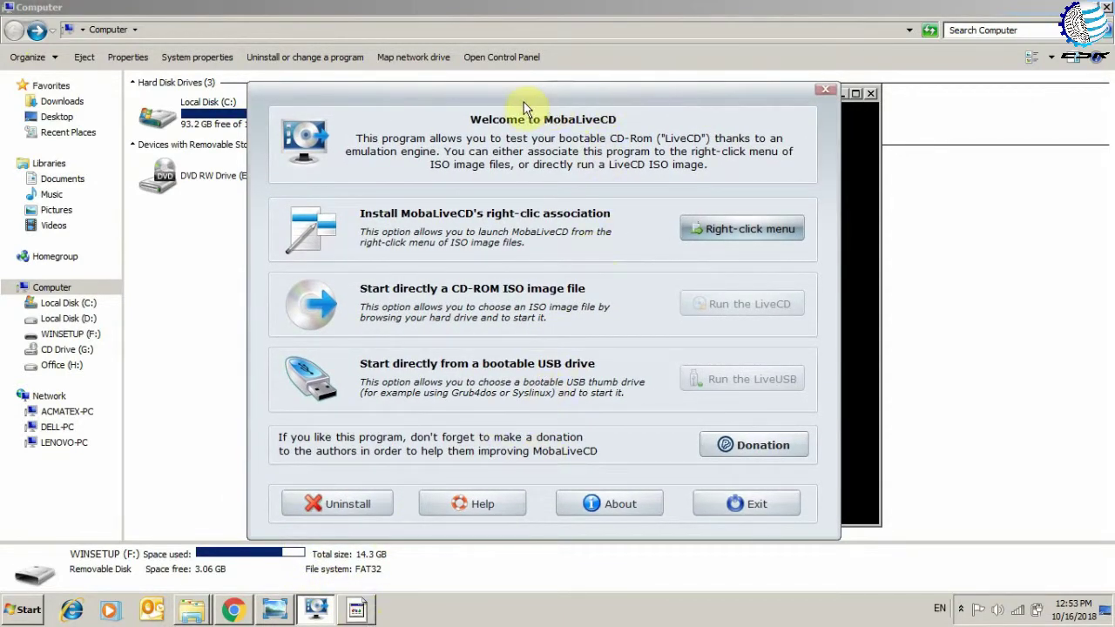
pyautogui.click(355, 612)
pyautogui.moveTo(602, 95); pyautogui.dragTo(630, 99)
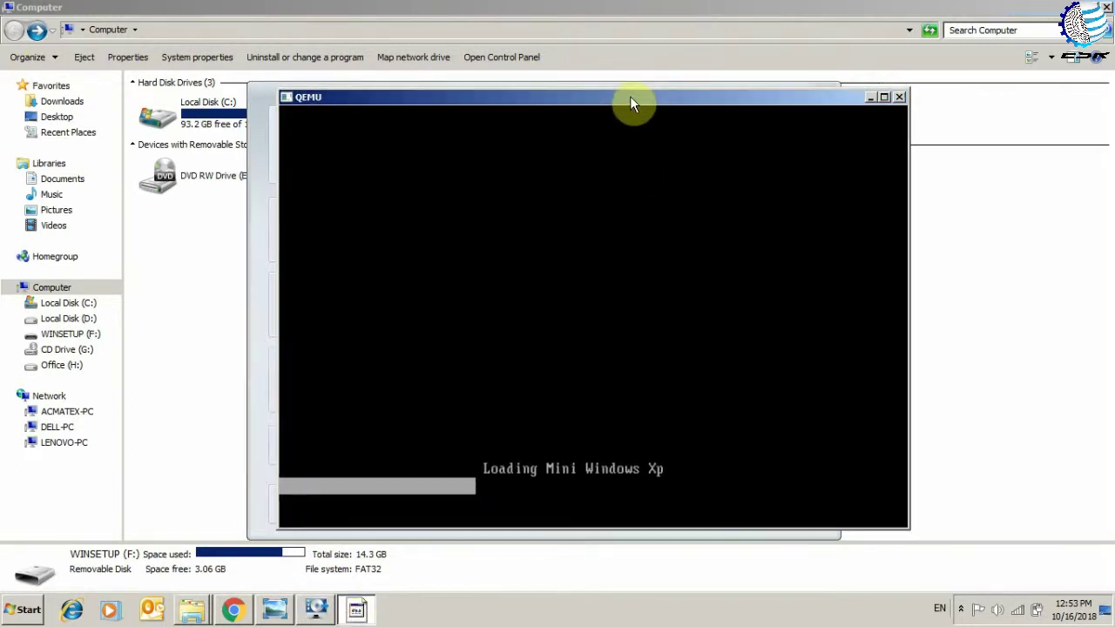
pyautogui.click(256, 244)
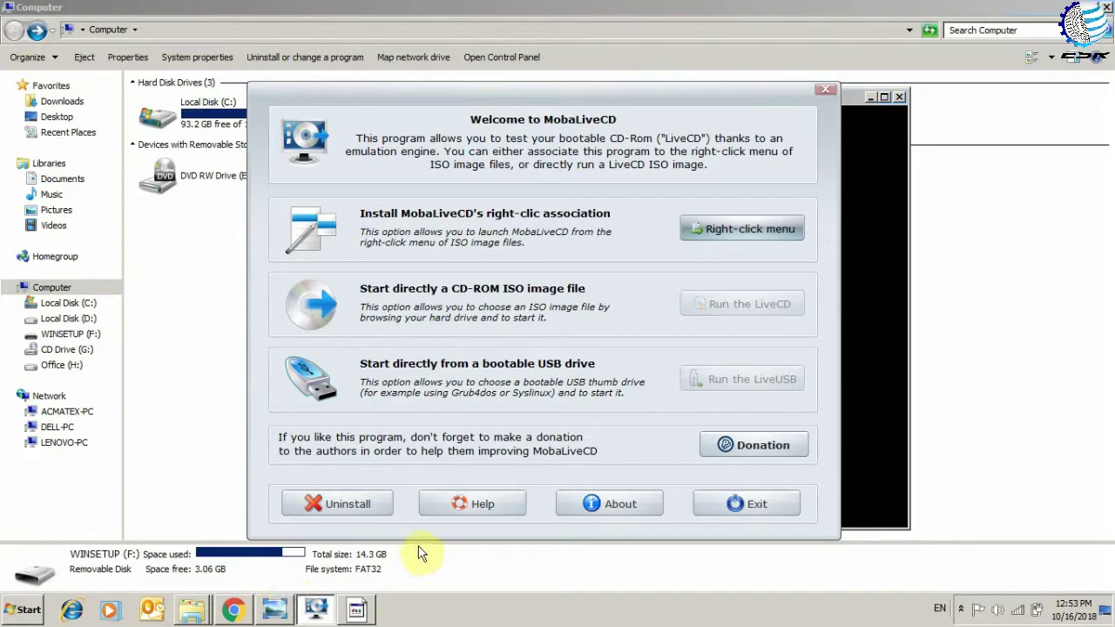